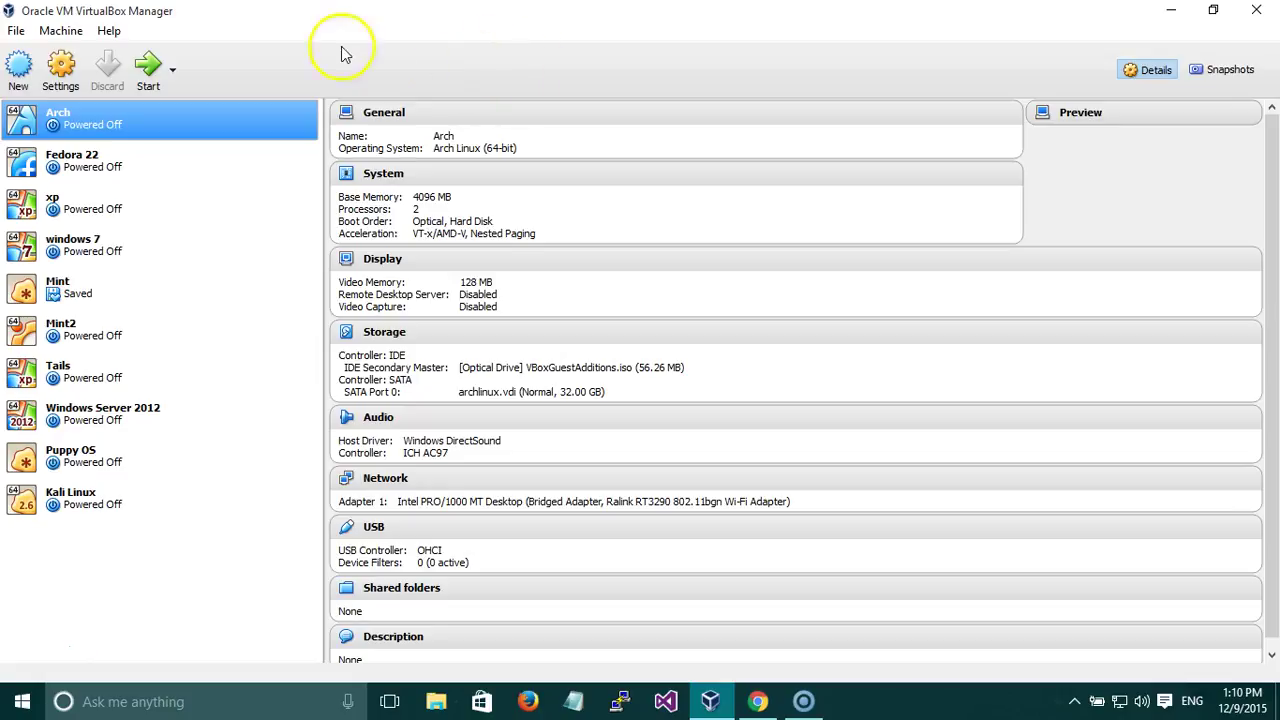
Find Oracle VM VirtualBox through the Windows search and open it.
key("super")
type("virtu")
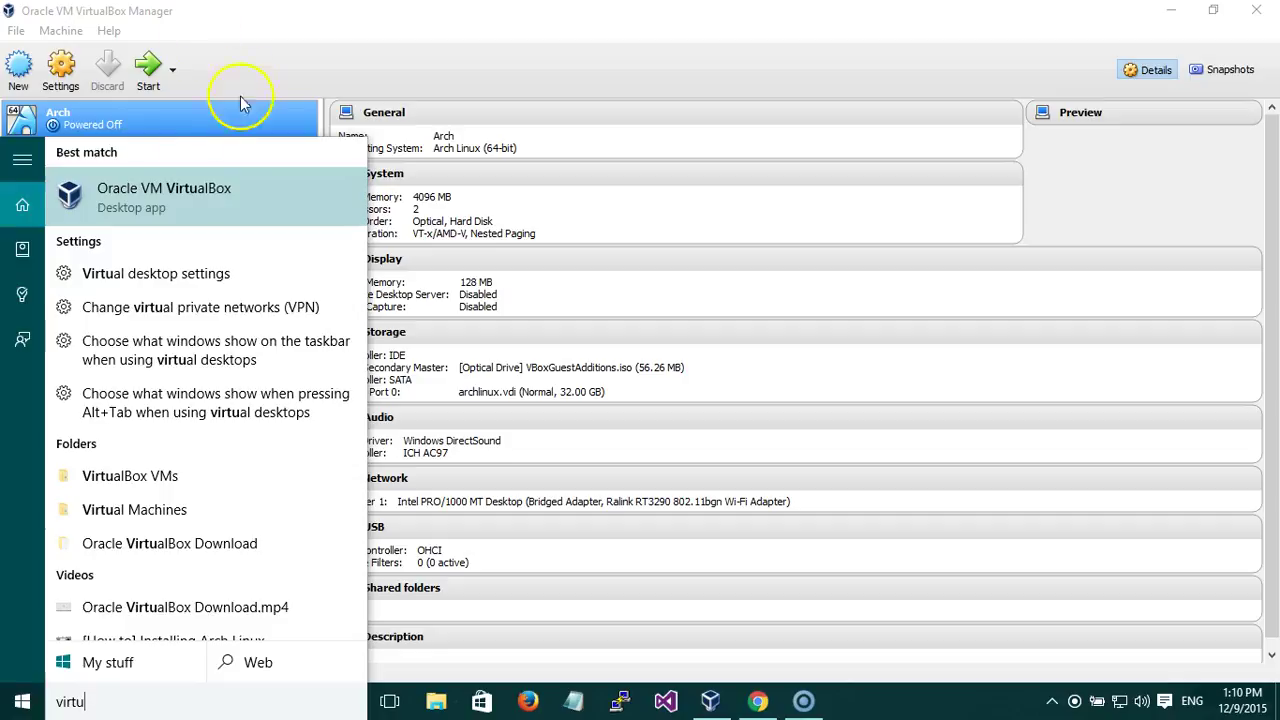
left_click(177, 196)
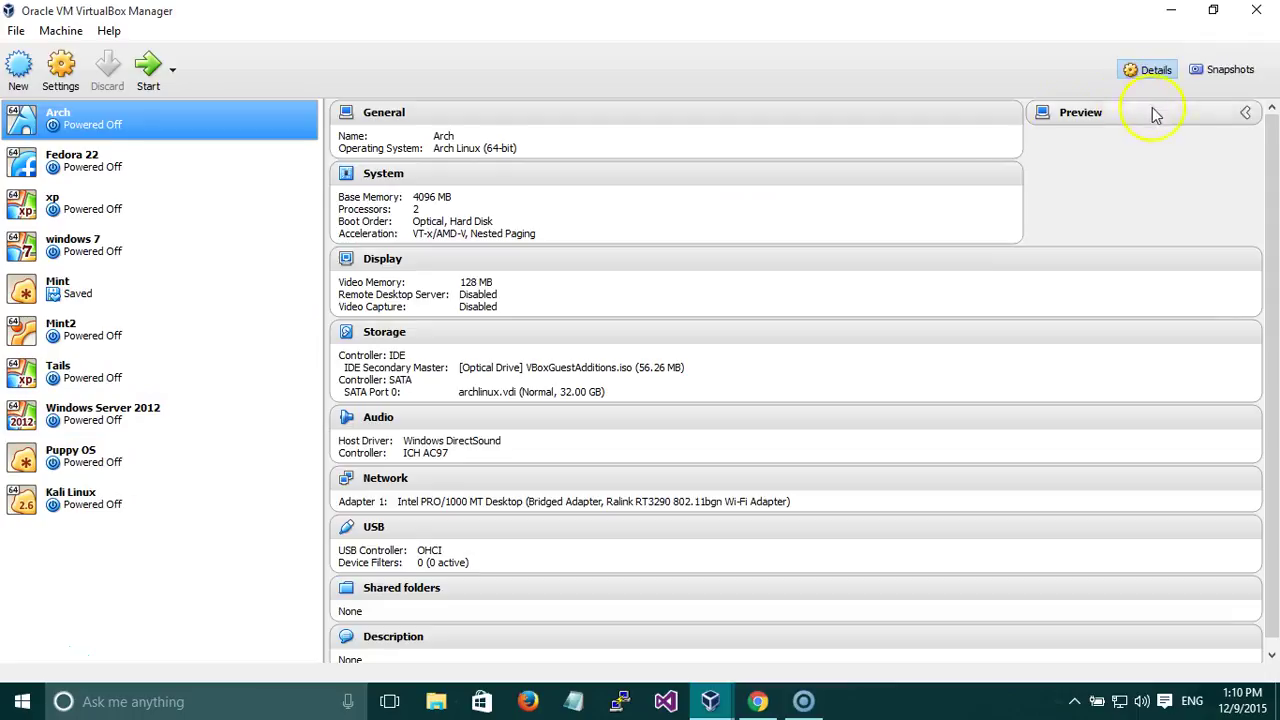
mouse_move(1108, 131)
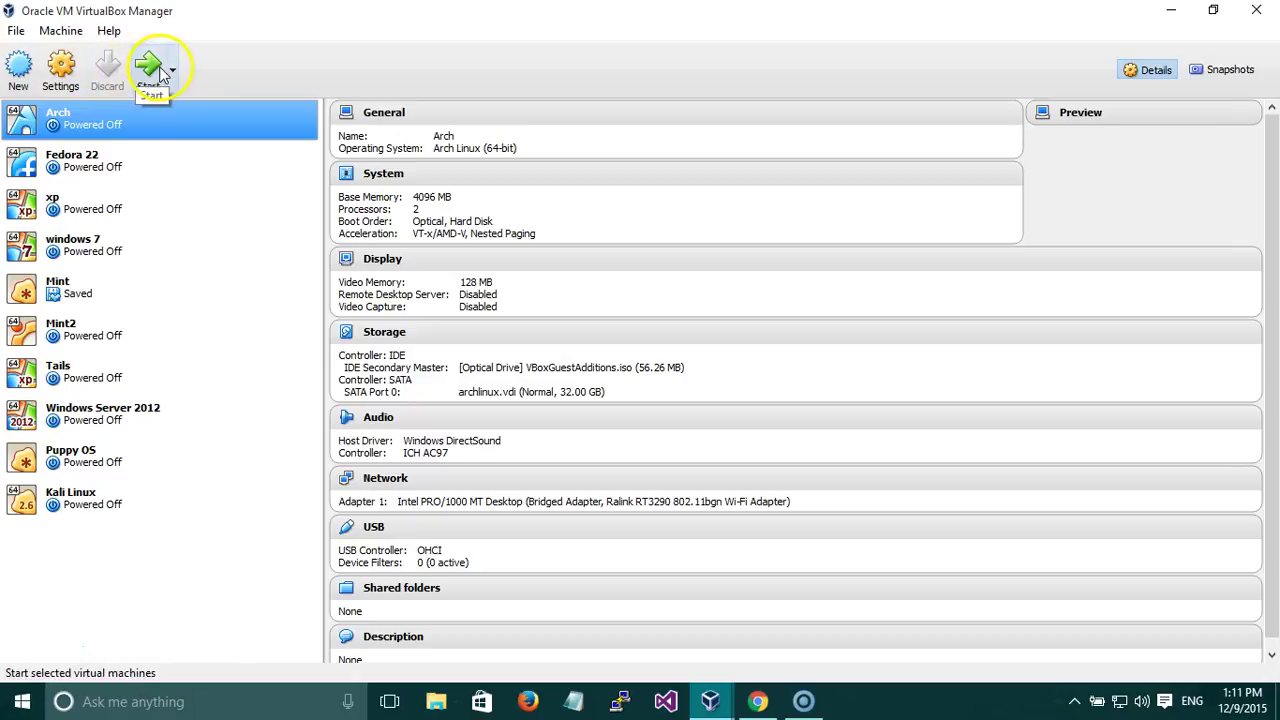
left_click(66, 34)
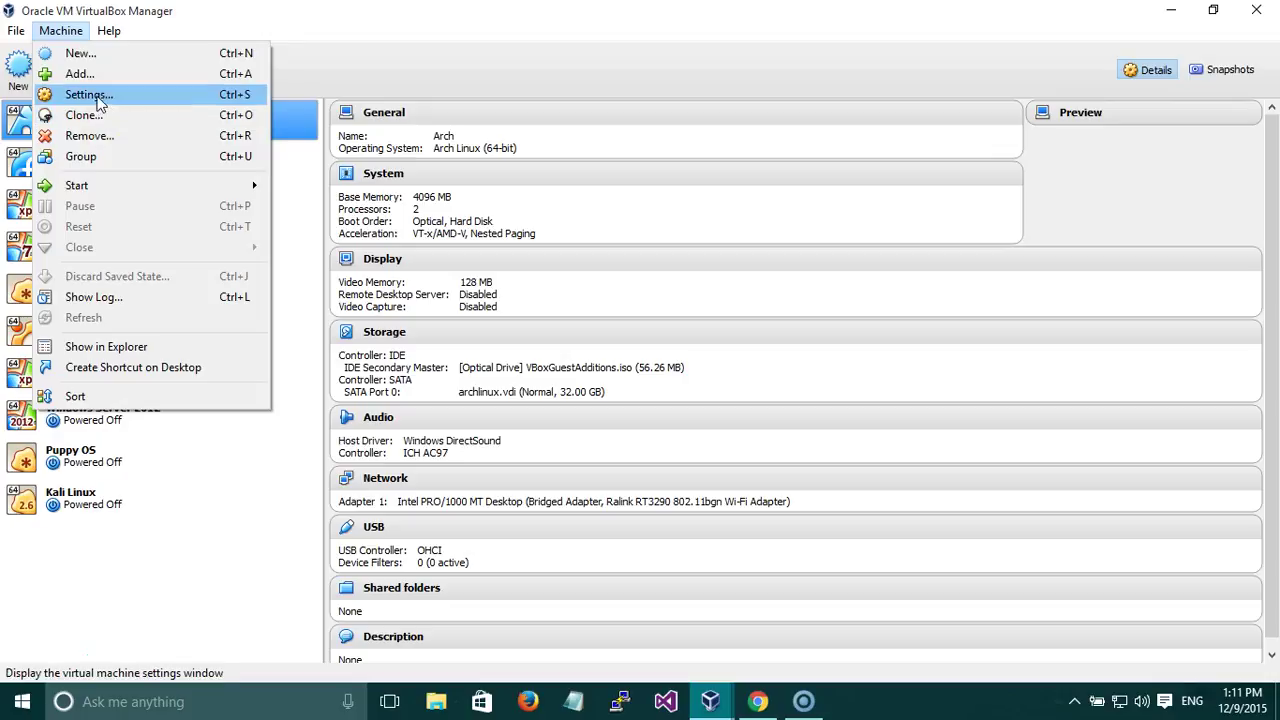
left_click(110, 30)
left_click(103, 12)
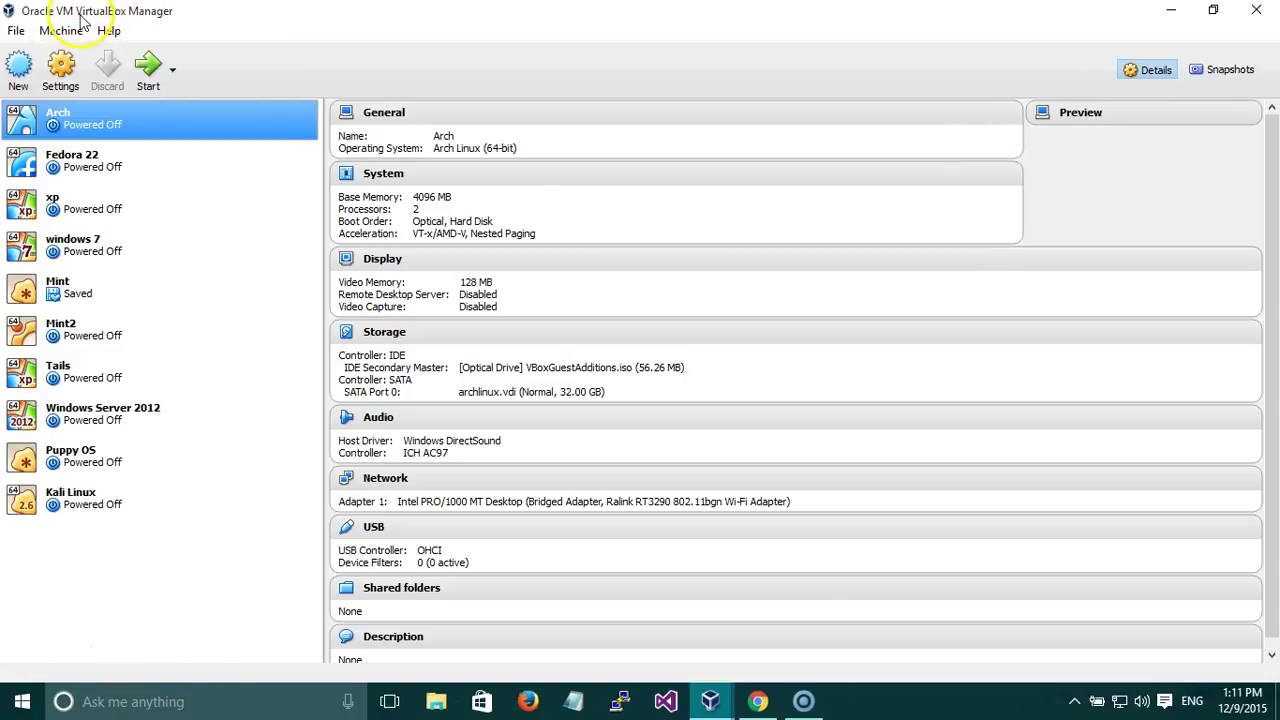
View the global preferences and the Arch machine's settings, closing each without making changes.
left_click(60, 30)
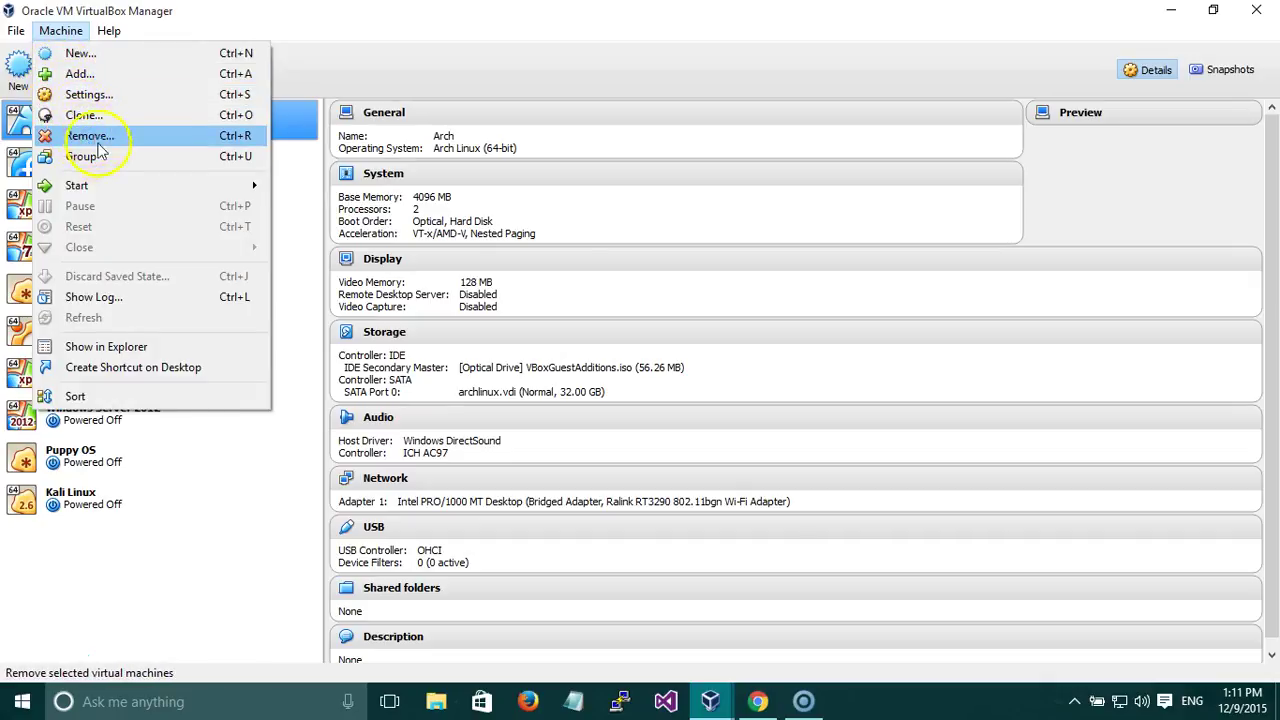
mouse_move(15, 33)
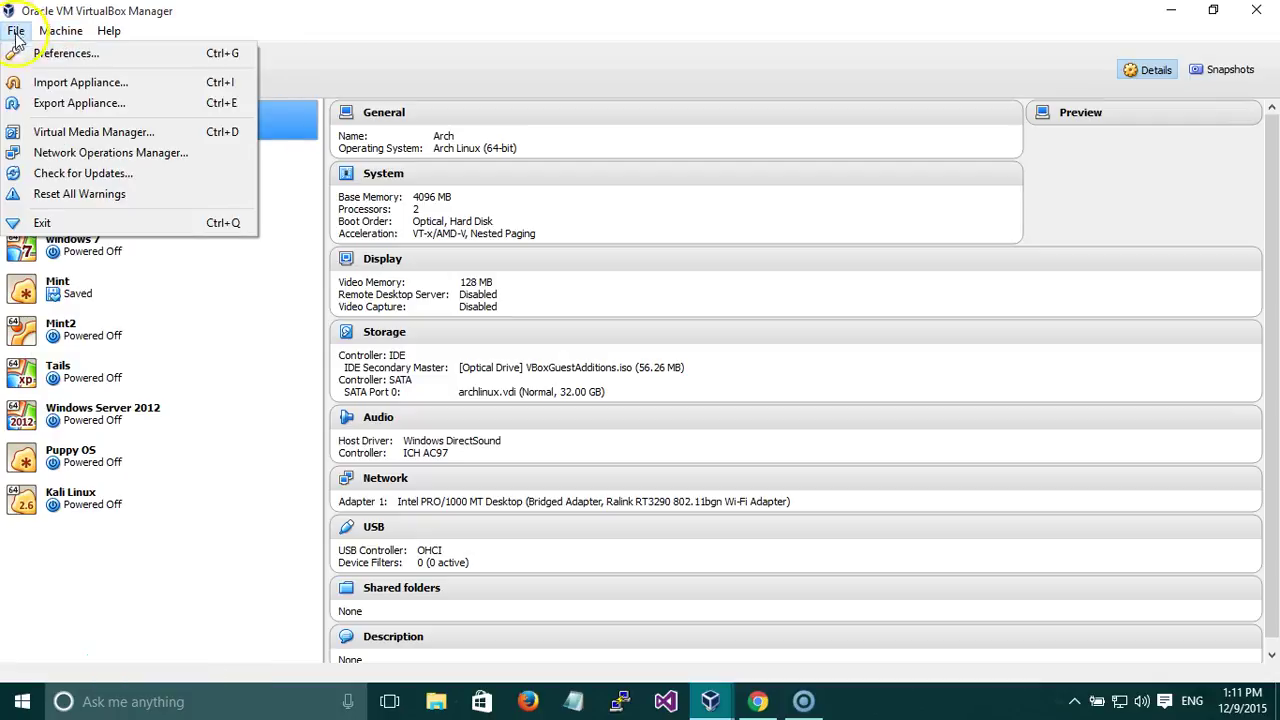
left_click(60, 53)
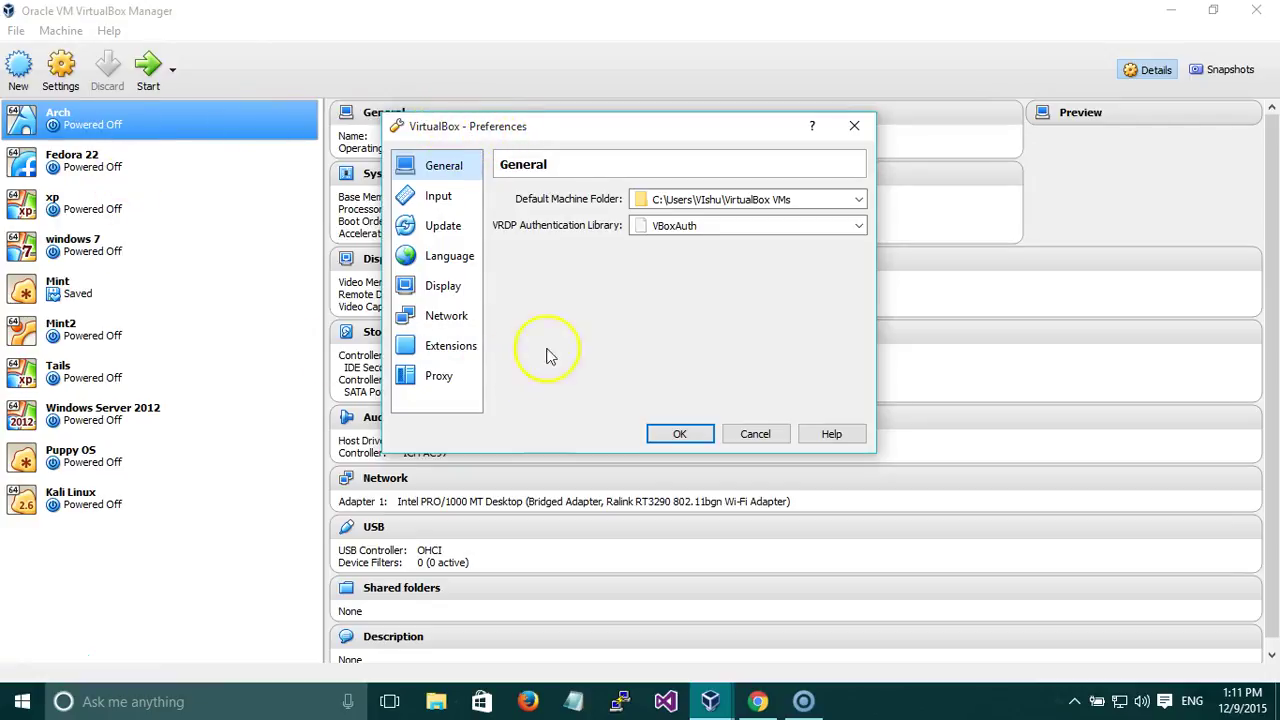
left_click(745, 436)
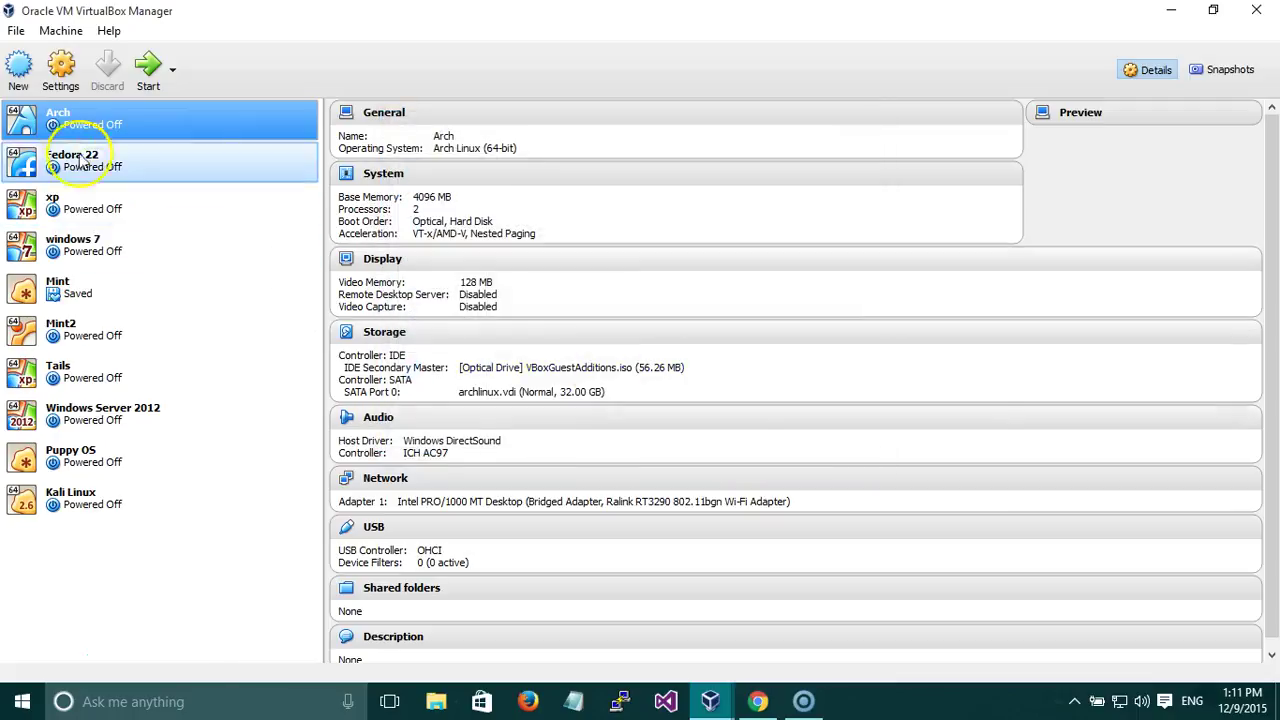
left_click(60, 31)
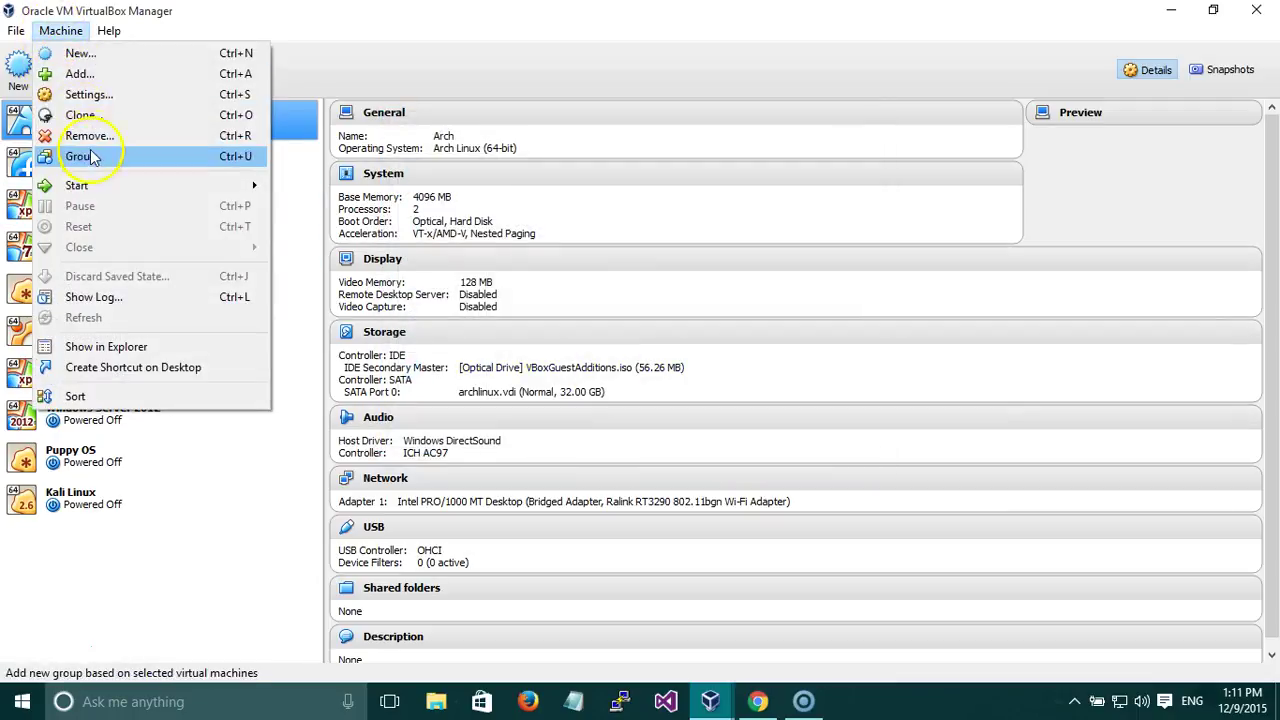
left_click(92, 97)
left_click(840, 490)
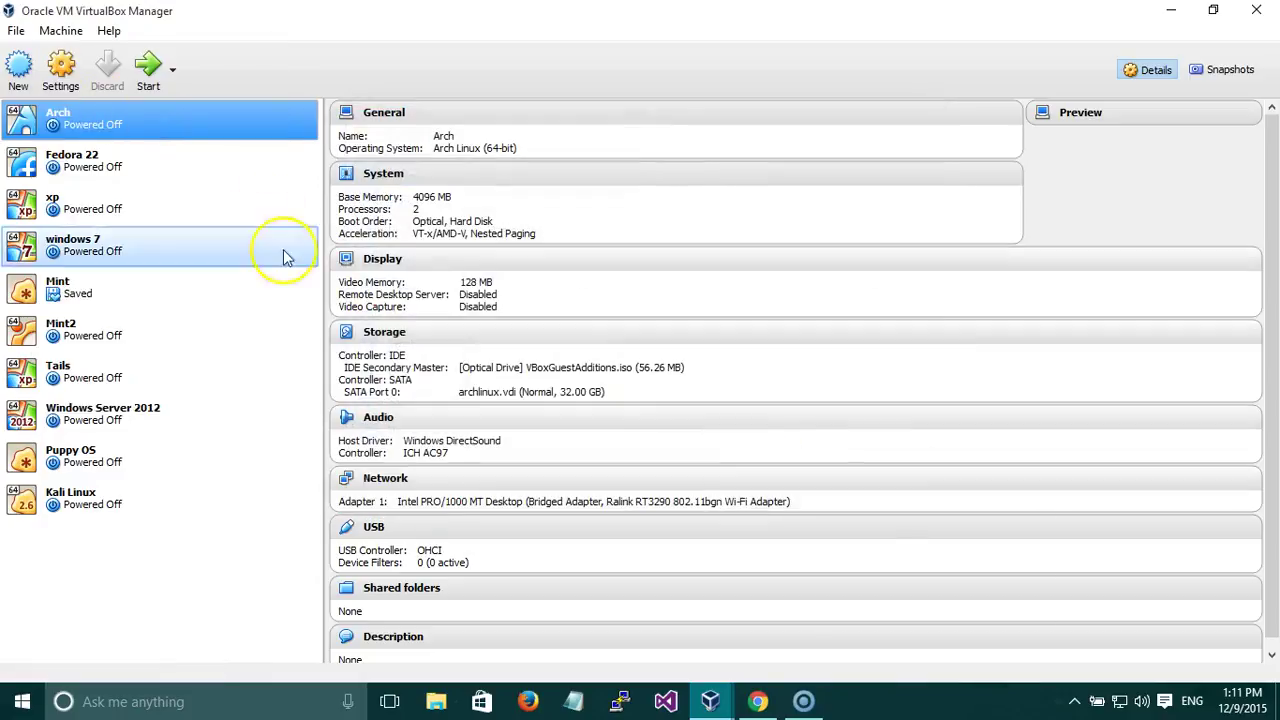
Examine the General, Input, Update, Language, Display, Network and Proxy pages of the global preferences.
left_click(16, 31)
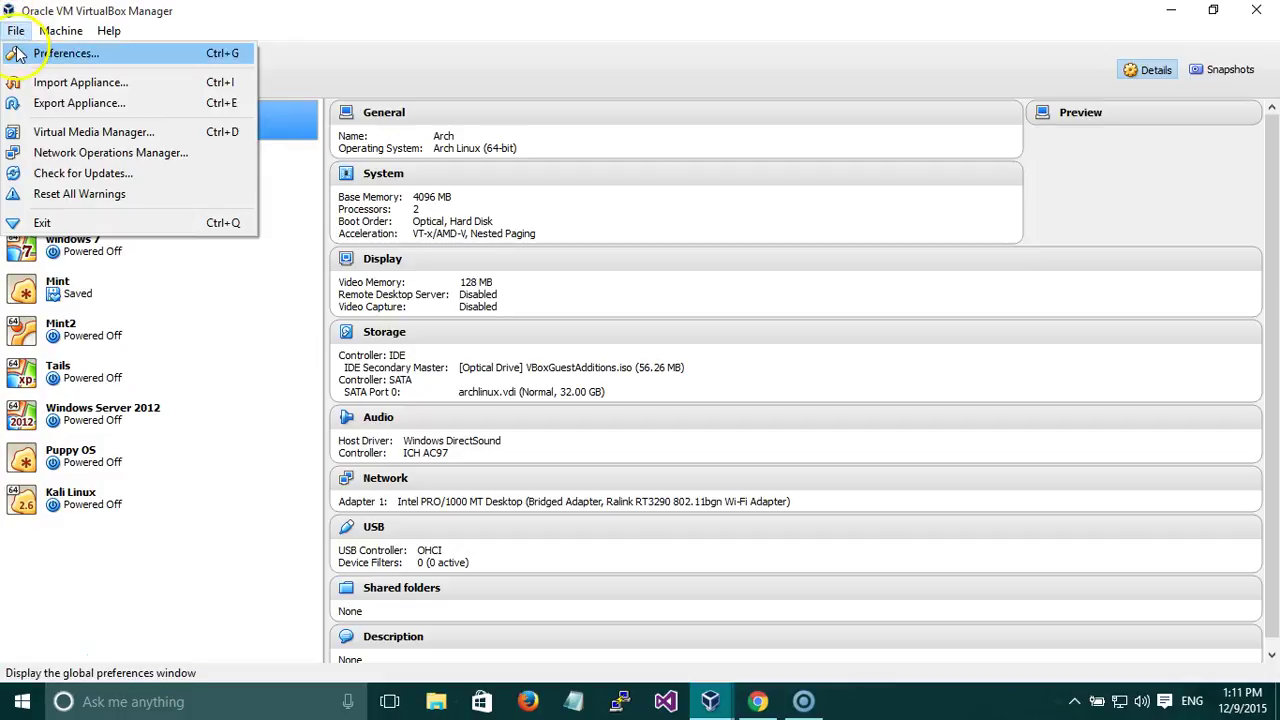
left_click(60, 53)
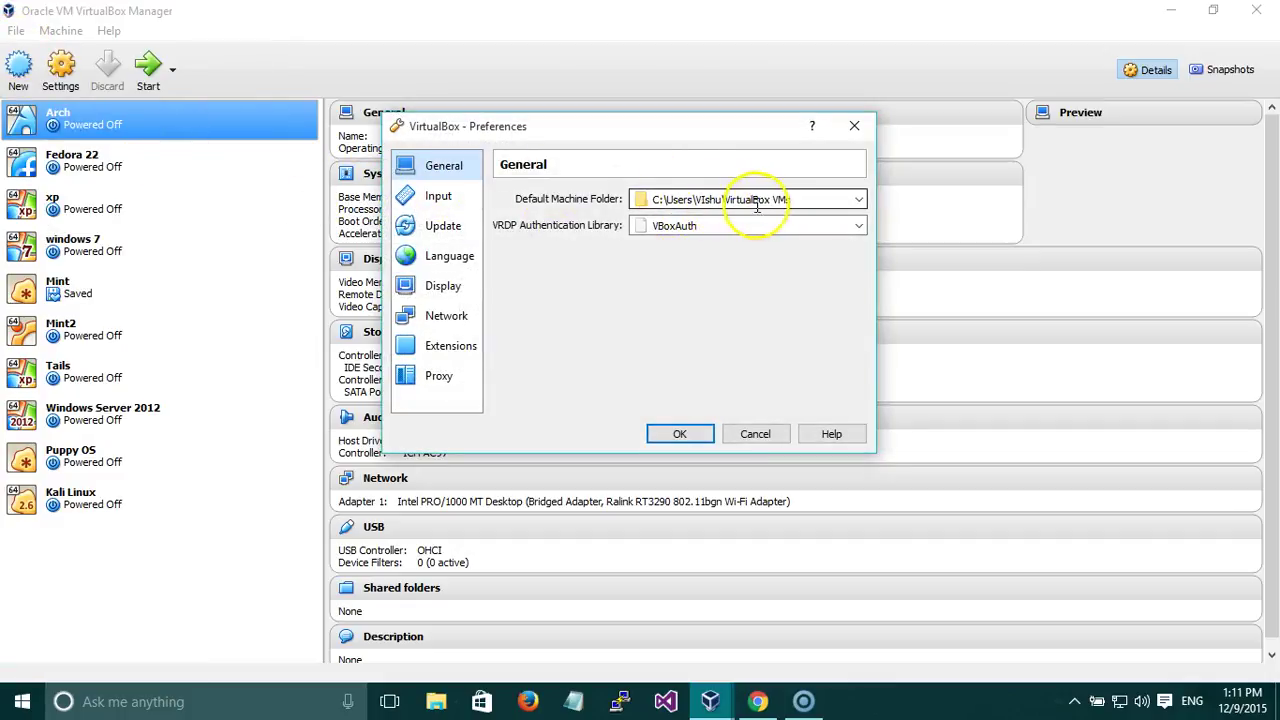
left_click(437, 195)
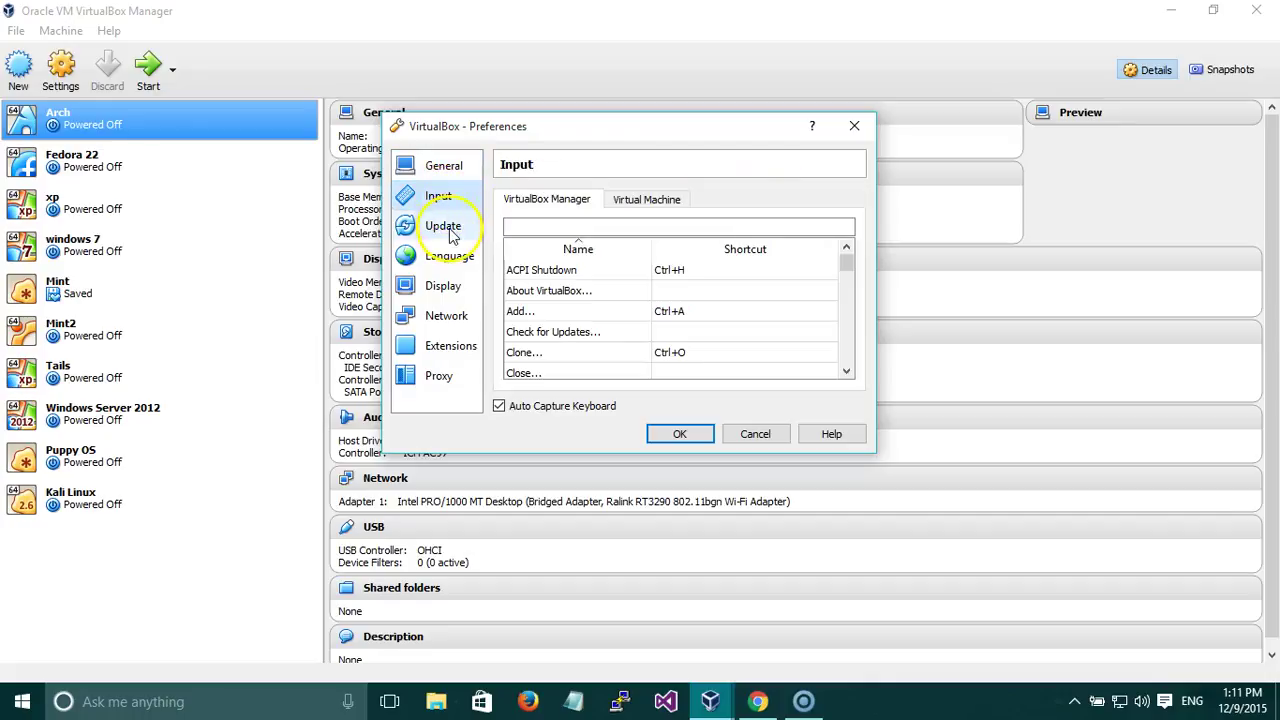
left_click(449, 230)
left_click(455, 255)
left_click(468, 285)
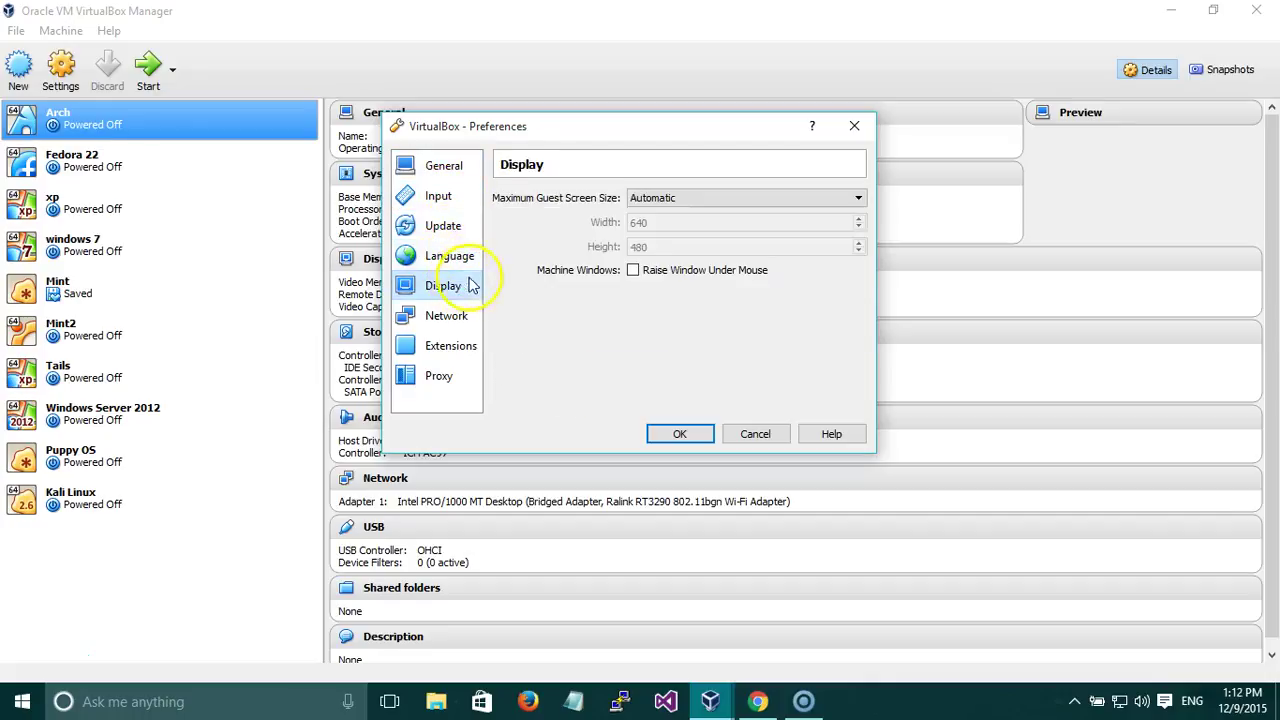
left_click(450, 320)
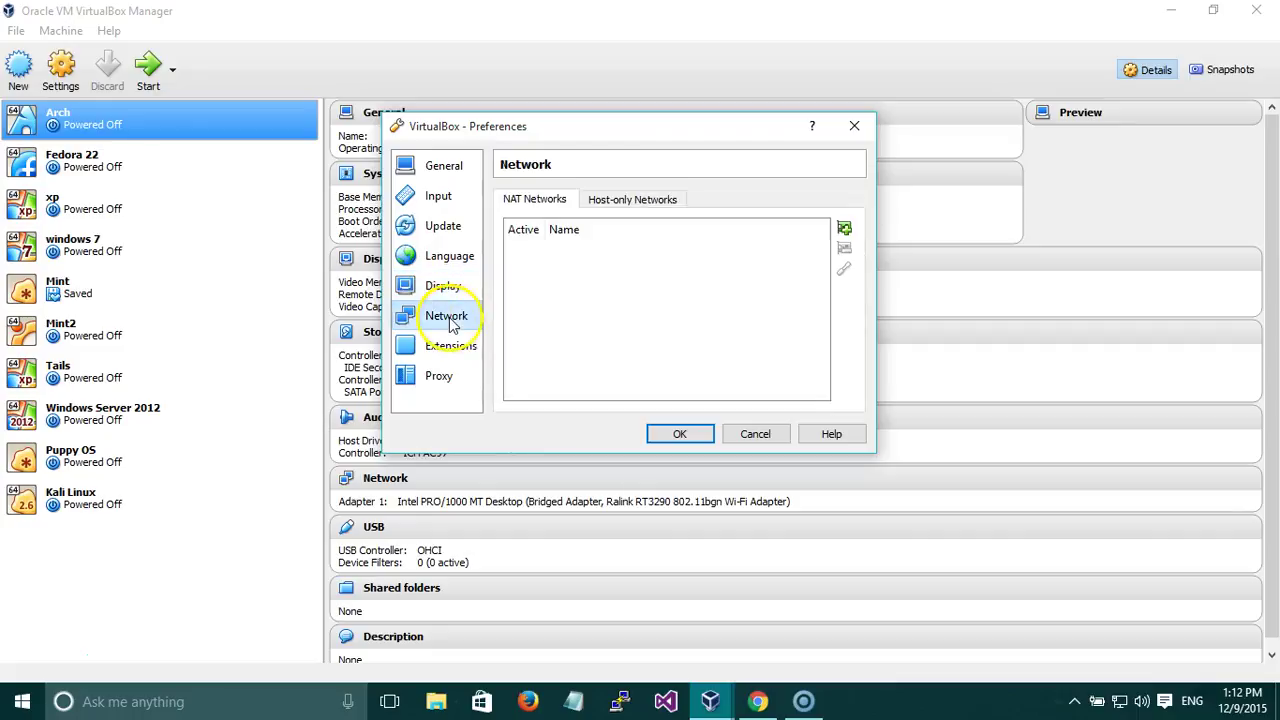
left_click(448, 374)
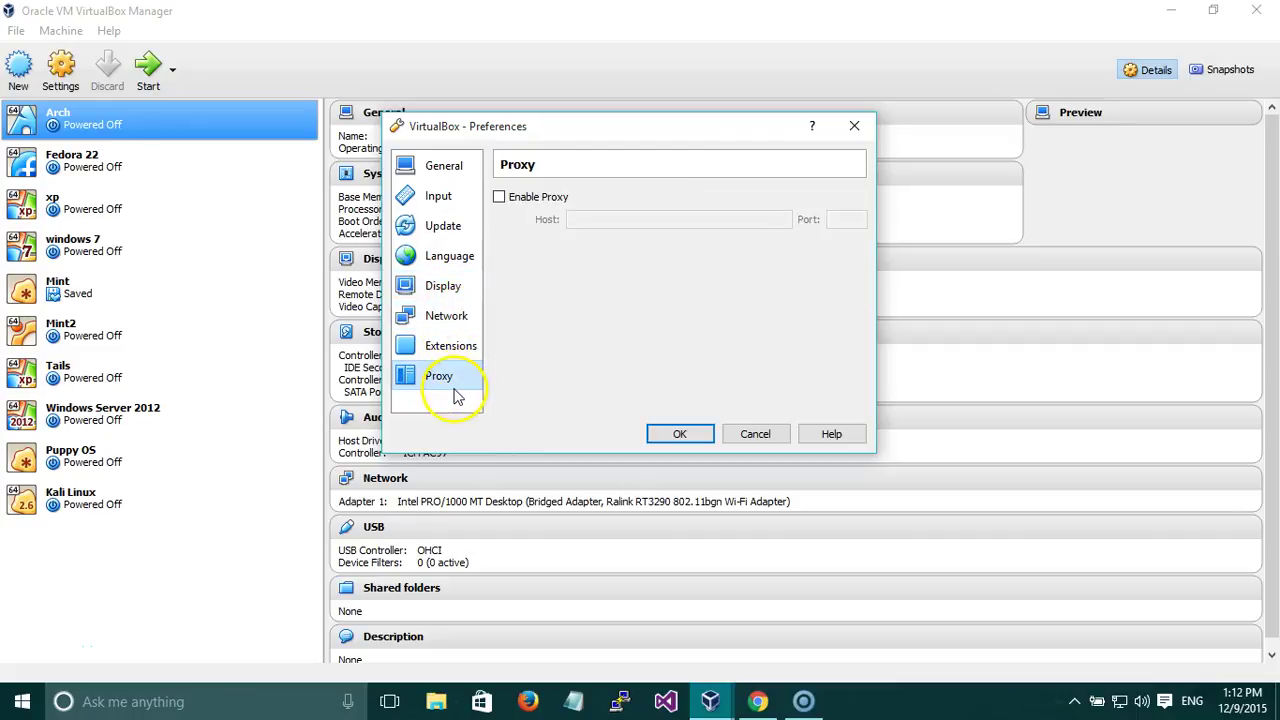
Try enabling the proxy with its host and port fields, and discard the preference changes.
left_click(537, 199)
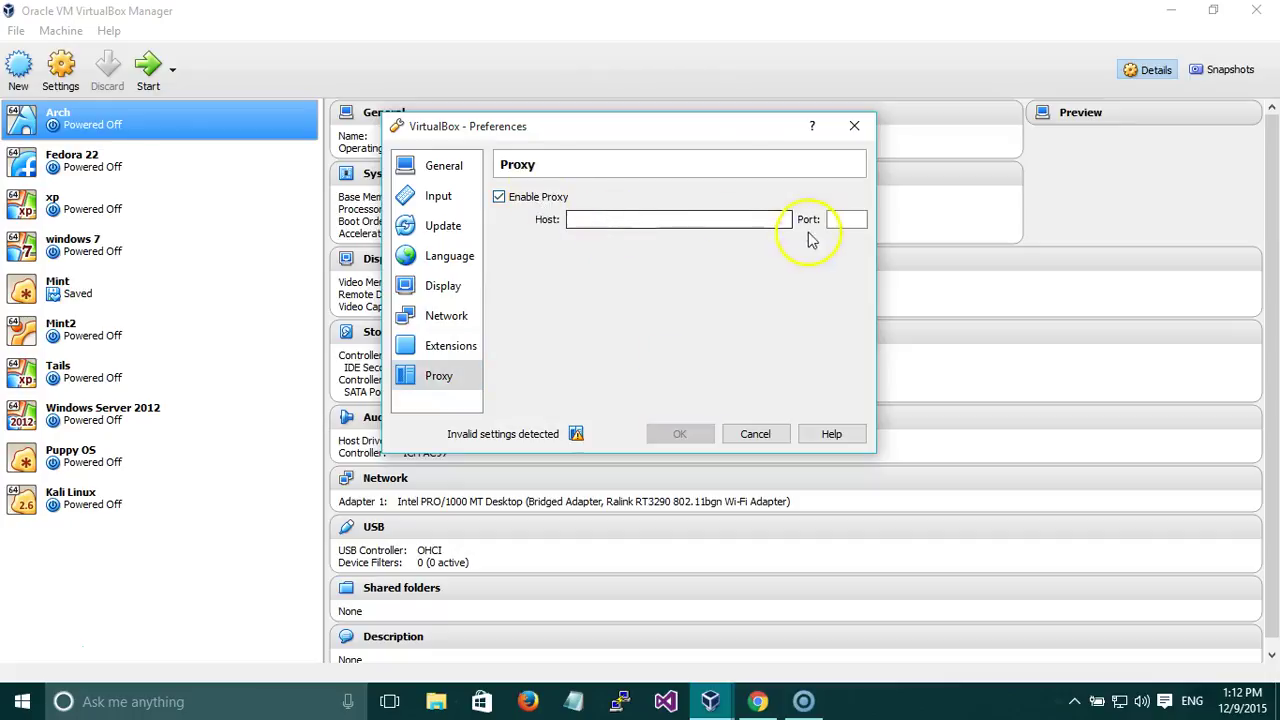
left_click(846, 221)
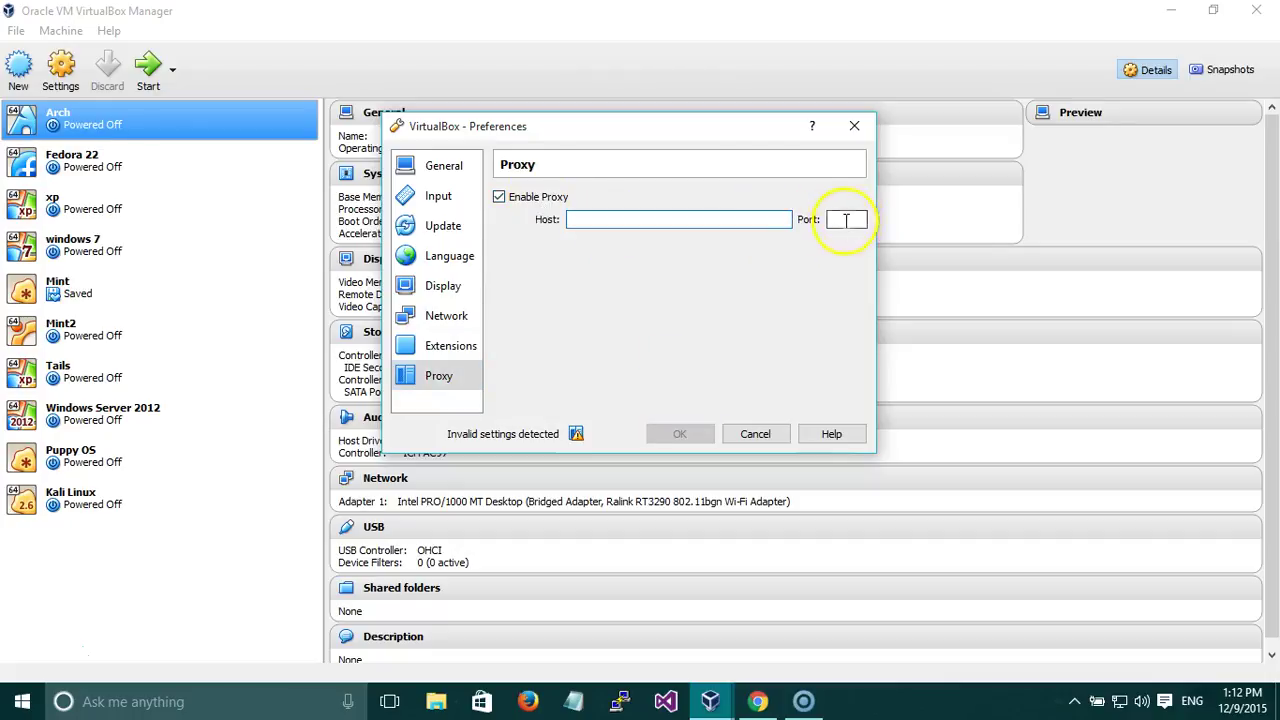
left_click(756, 434)
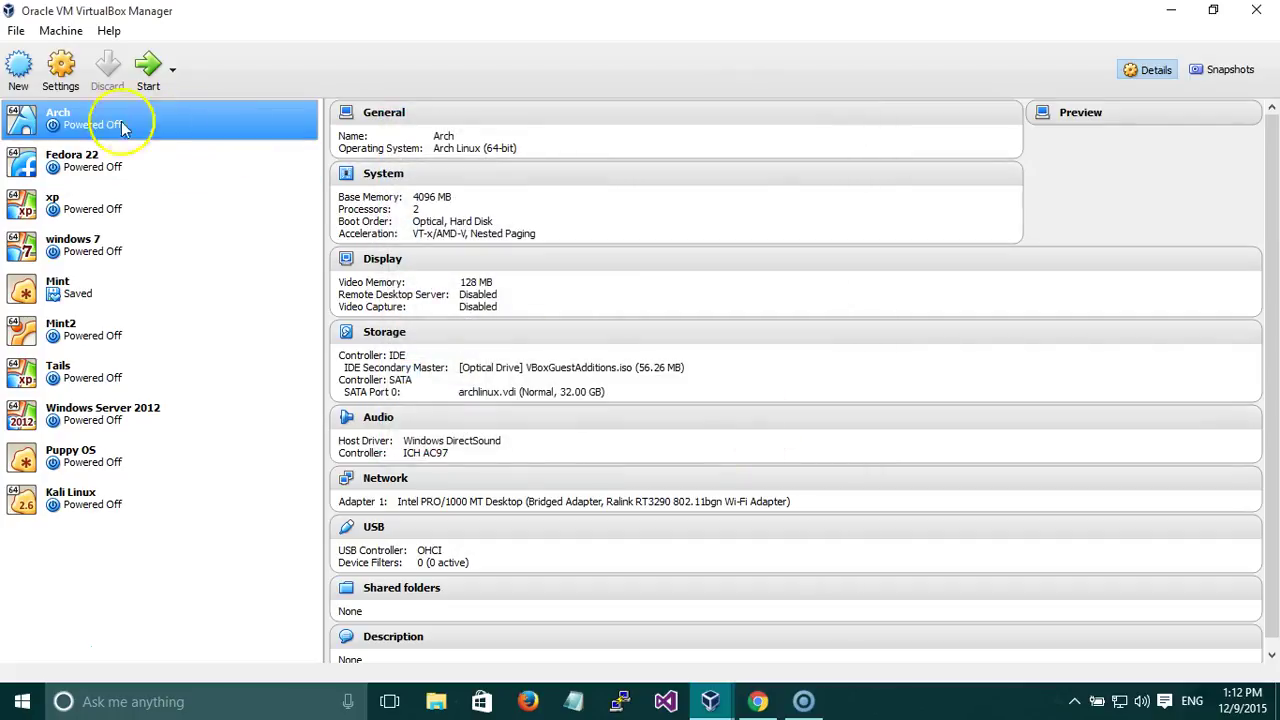
Open the Arch machine's settings and highlight its name in the basic general options.
left_click(57, 83)
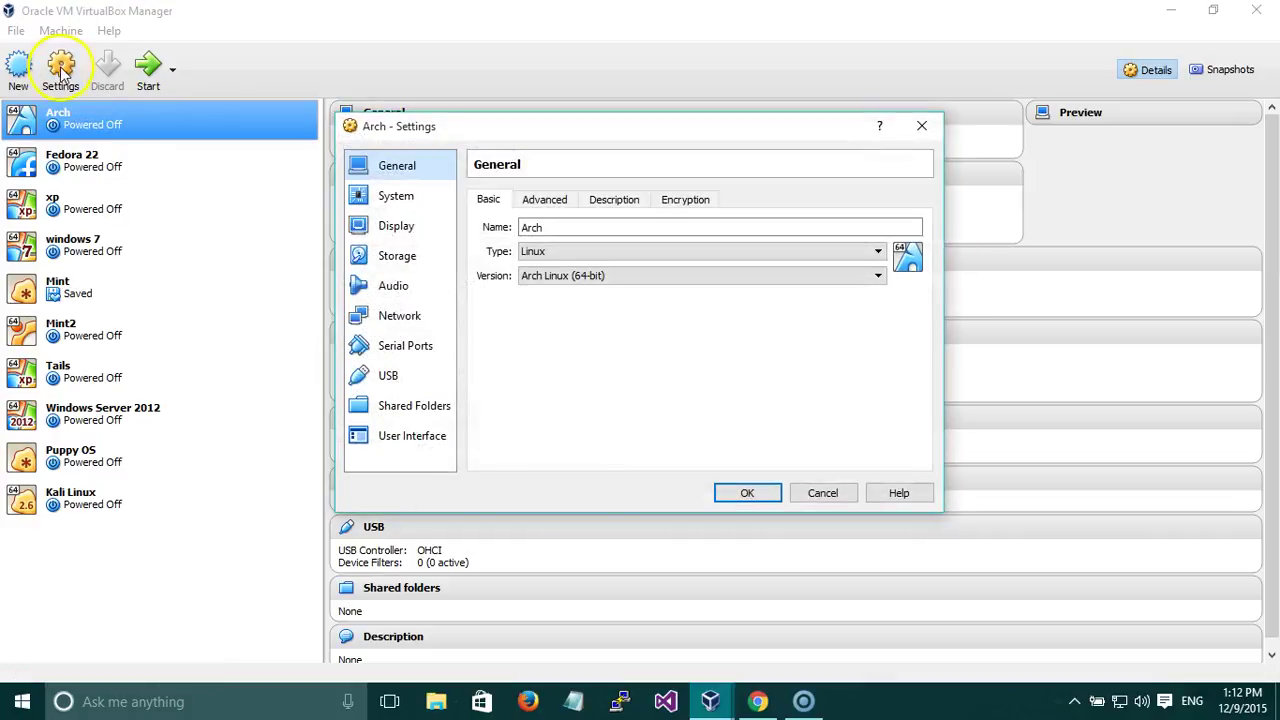
left_click(386, 168)
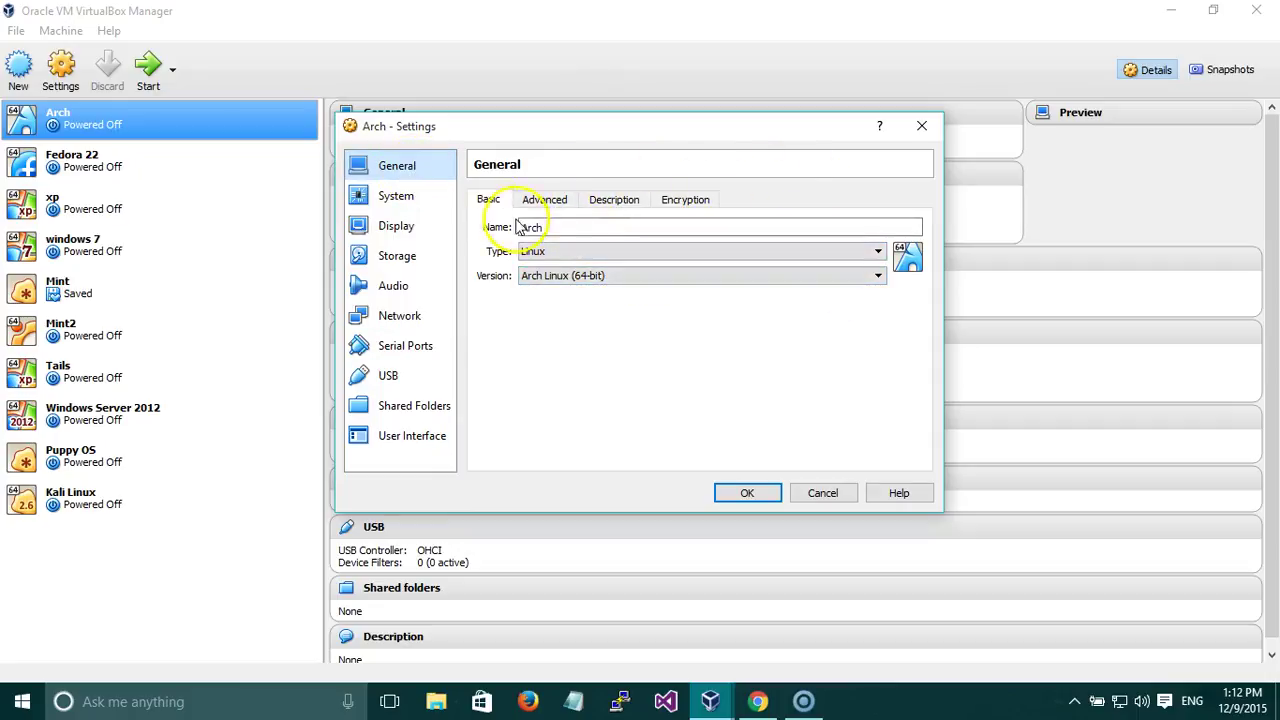
left_click(553, 227)
double_click(553, 227)
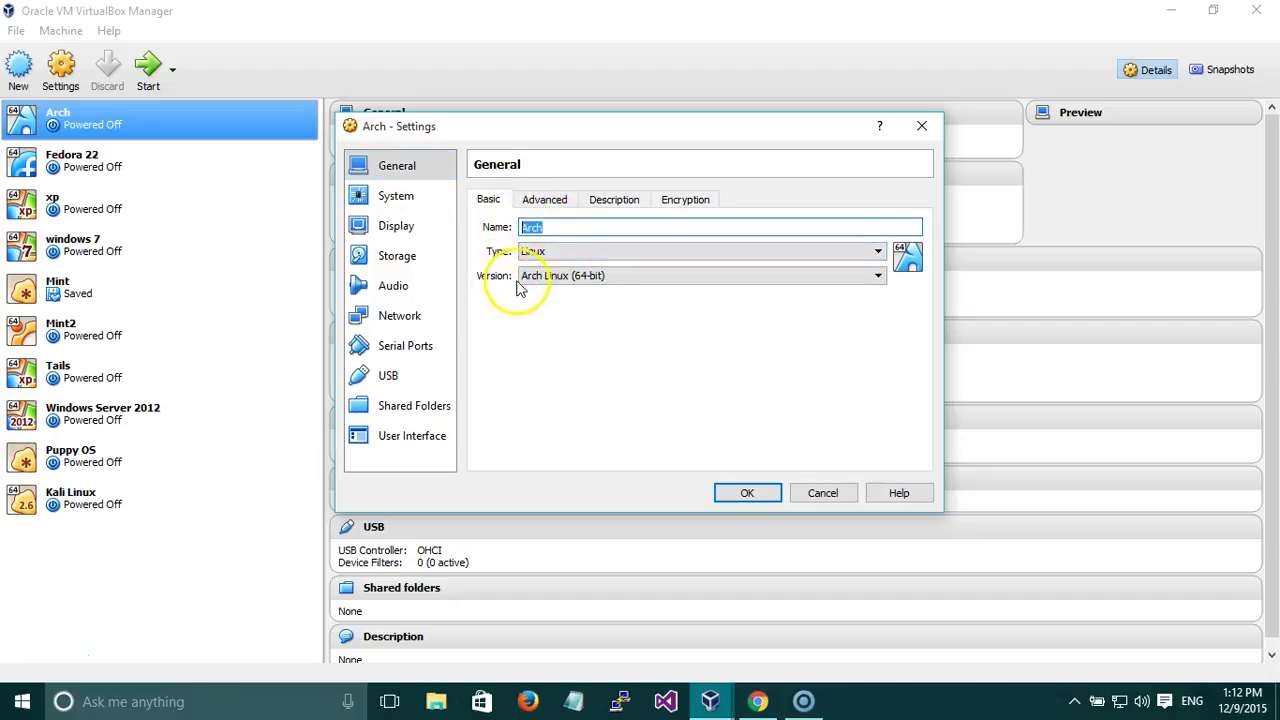
Set the Arch machine's Shared Clipboard to Bidirectional in the advanced general options.
left_click(546, 205)
left_click(606, 214)
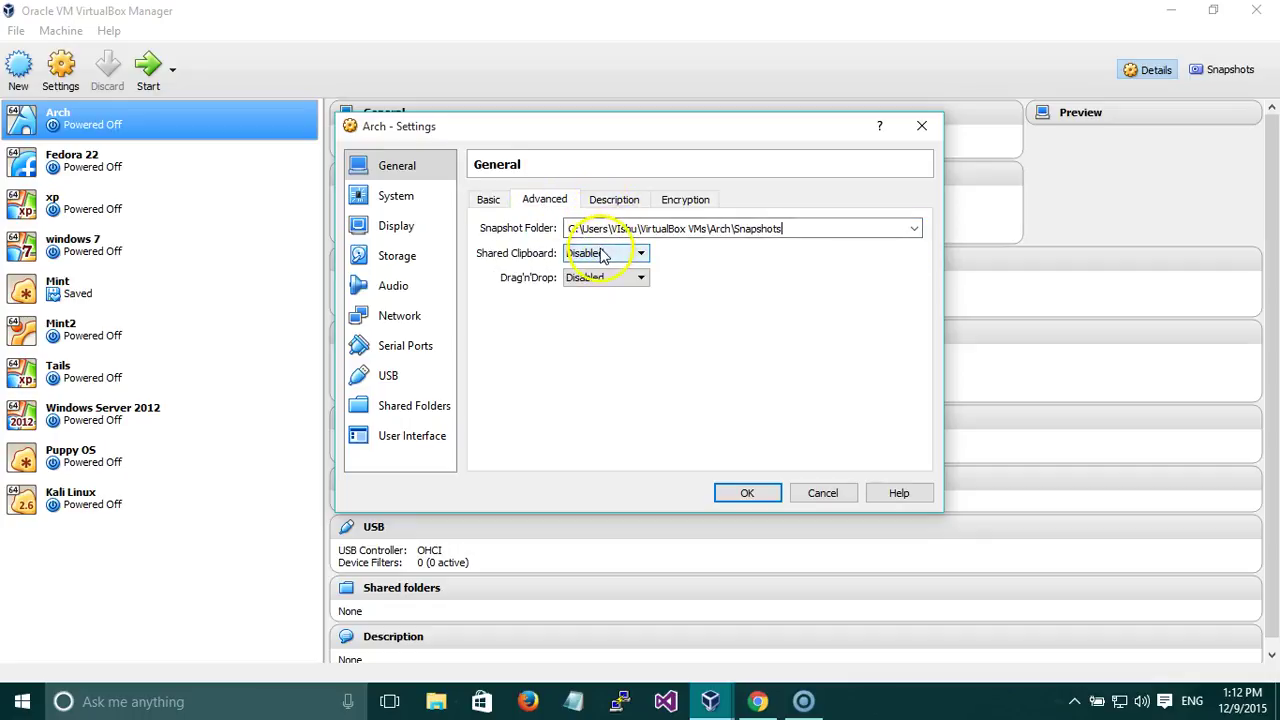
left_click(627, 263)
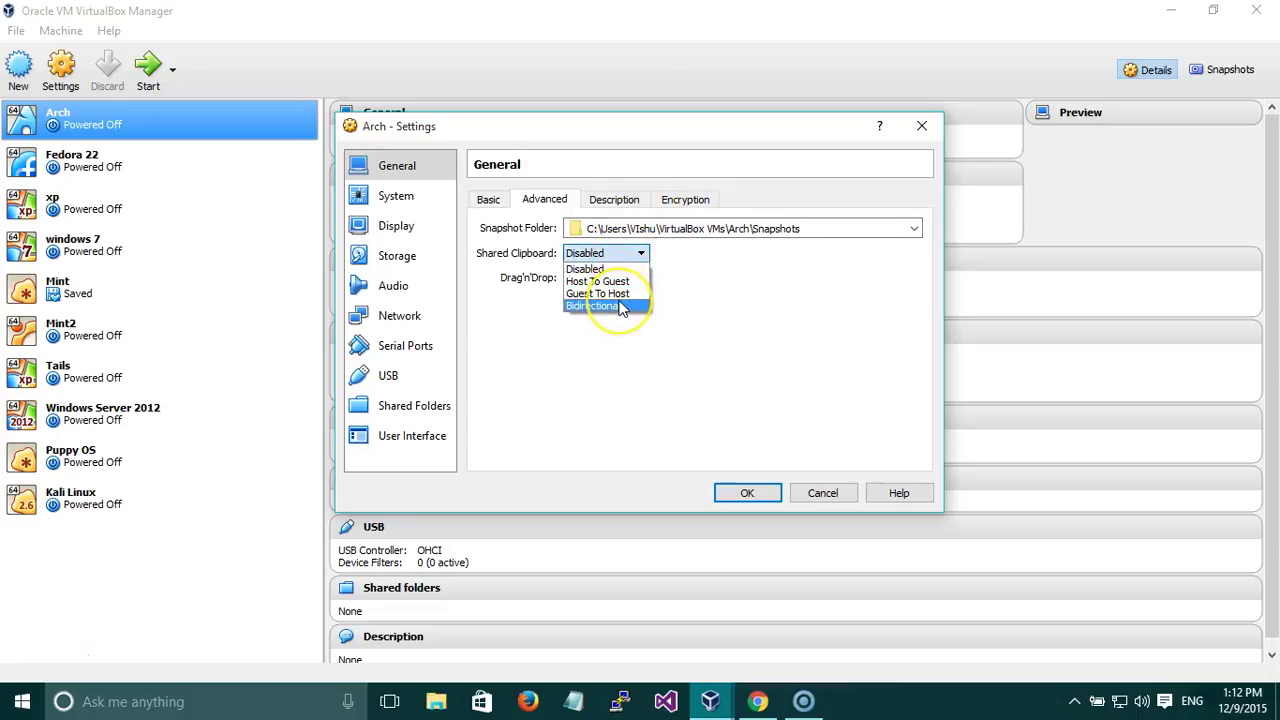
left_click(621, 306)
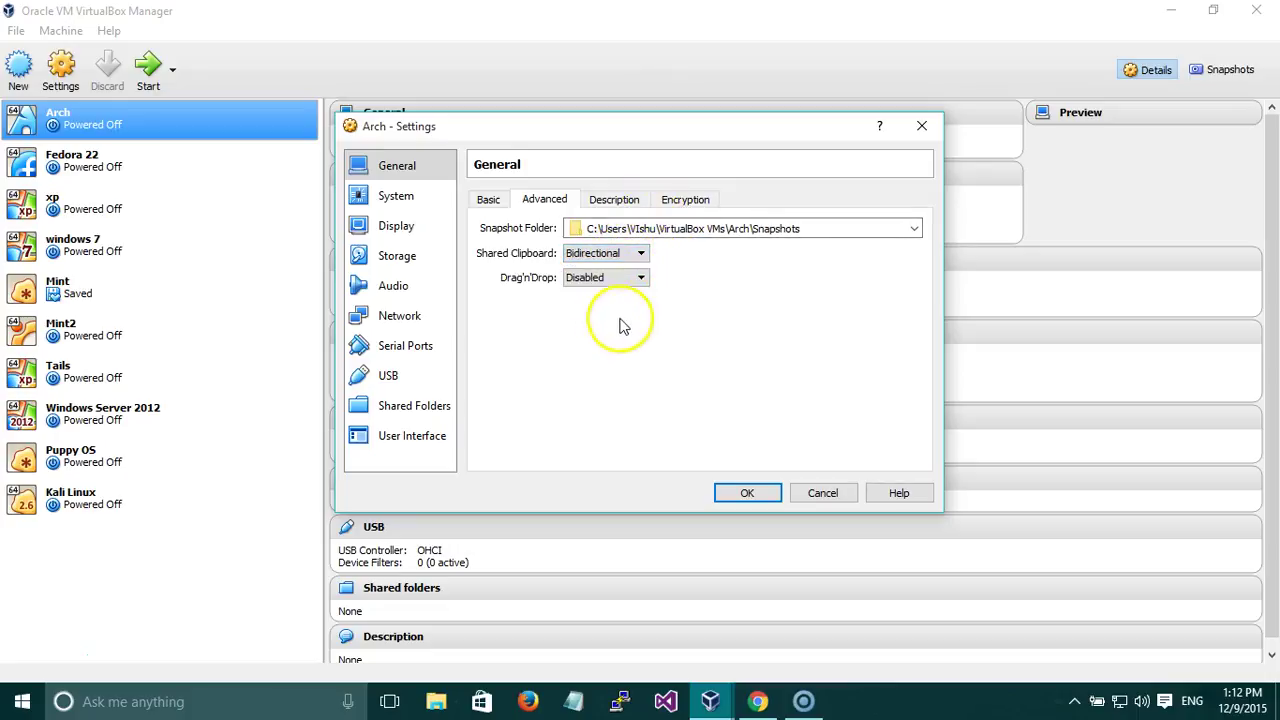
Enter the sample text "dasdss" in Notepad, select all of it, and return to the Arch settings in VirtualBox.
left_click(573, 700)
type("dasdss")
key("ctrl+a")
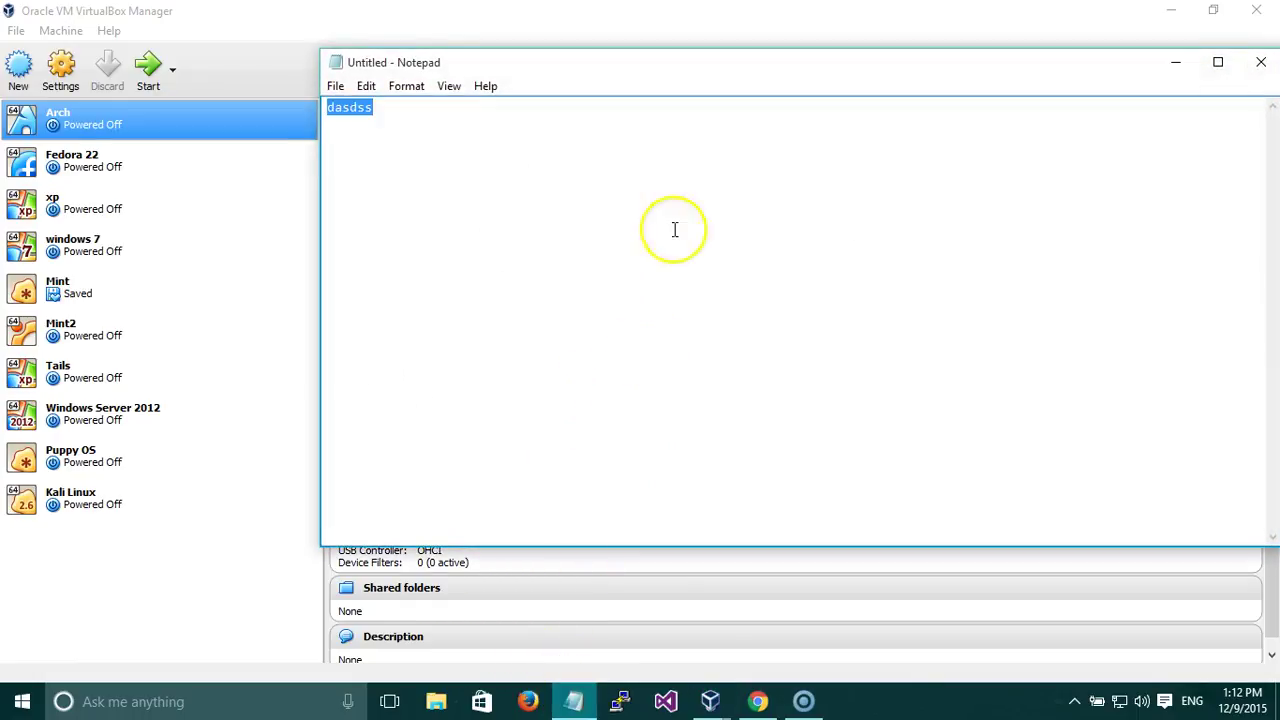
left_click(692, 14)
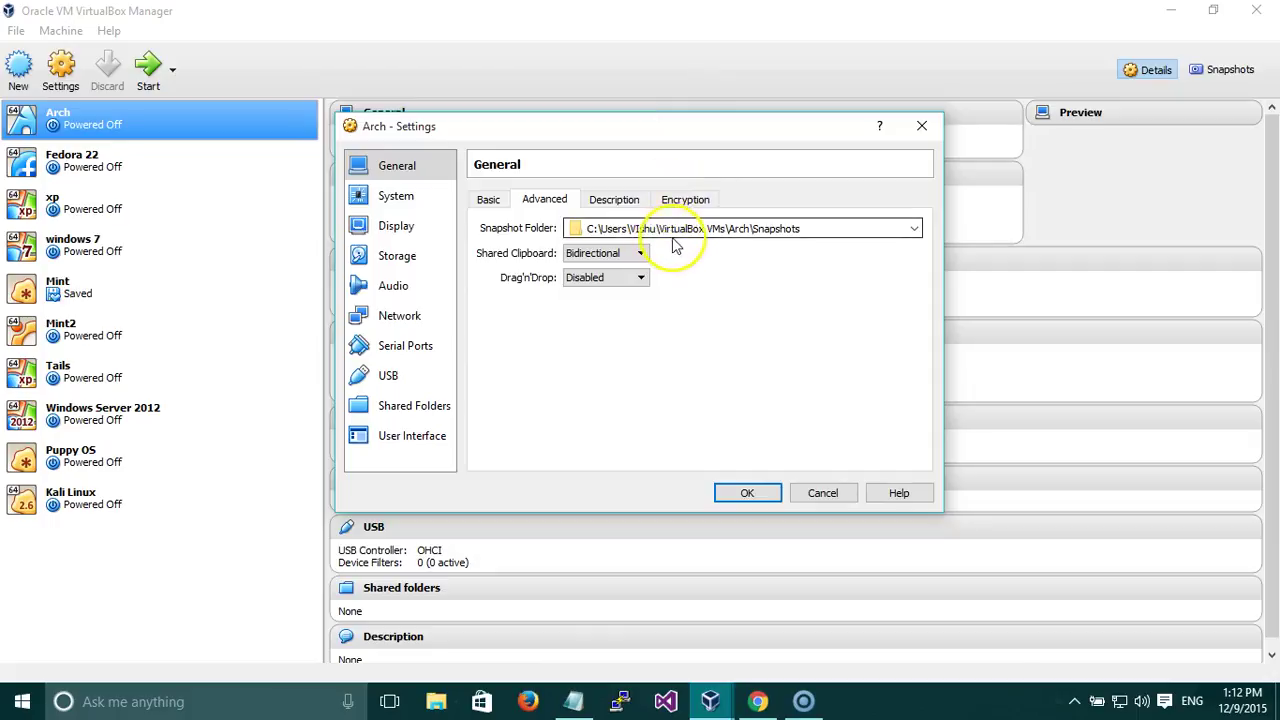
left_click(596, 256)
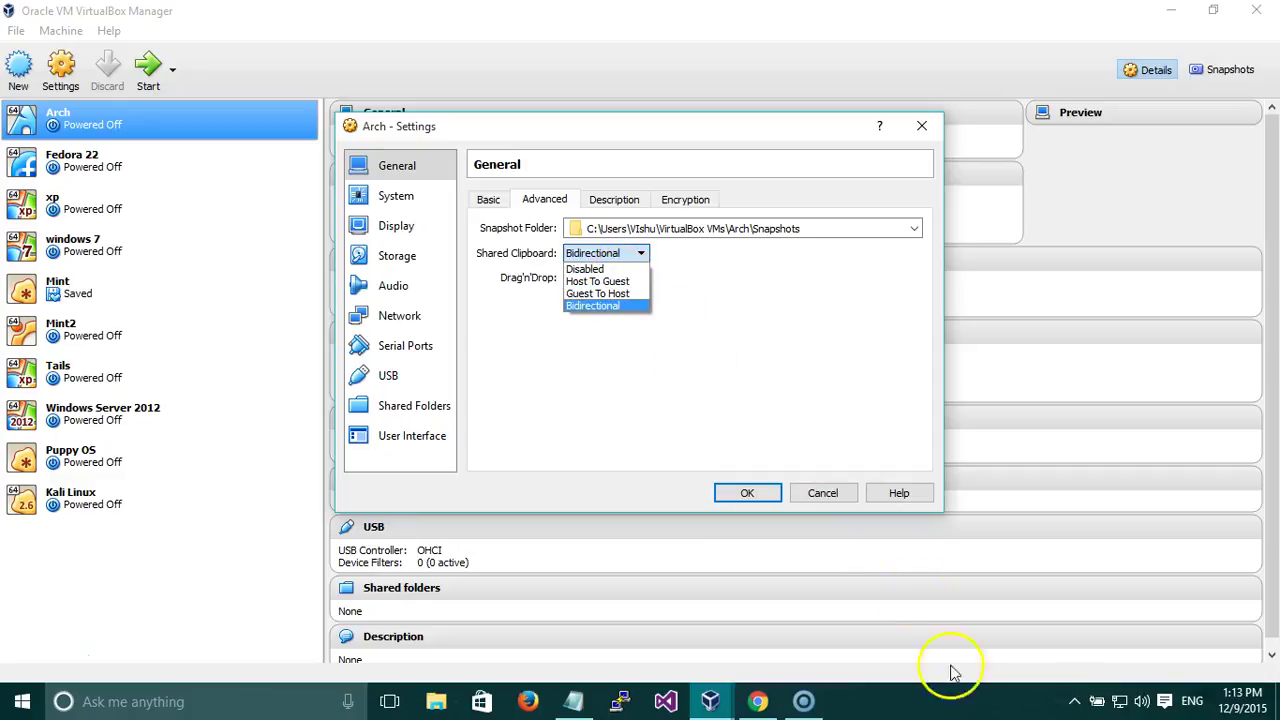
left_click(574, 700)
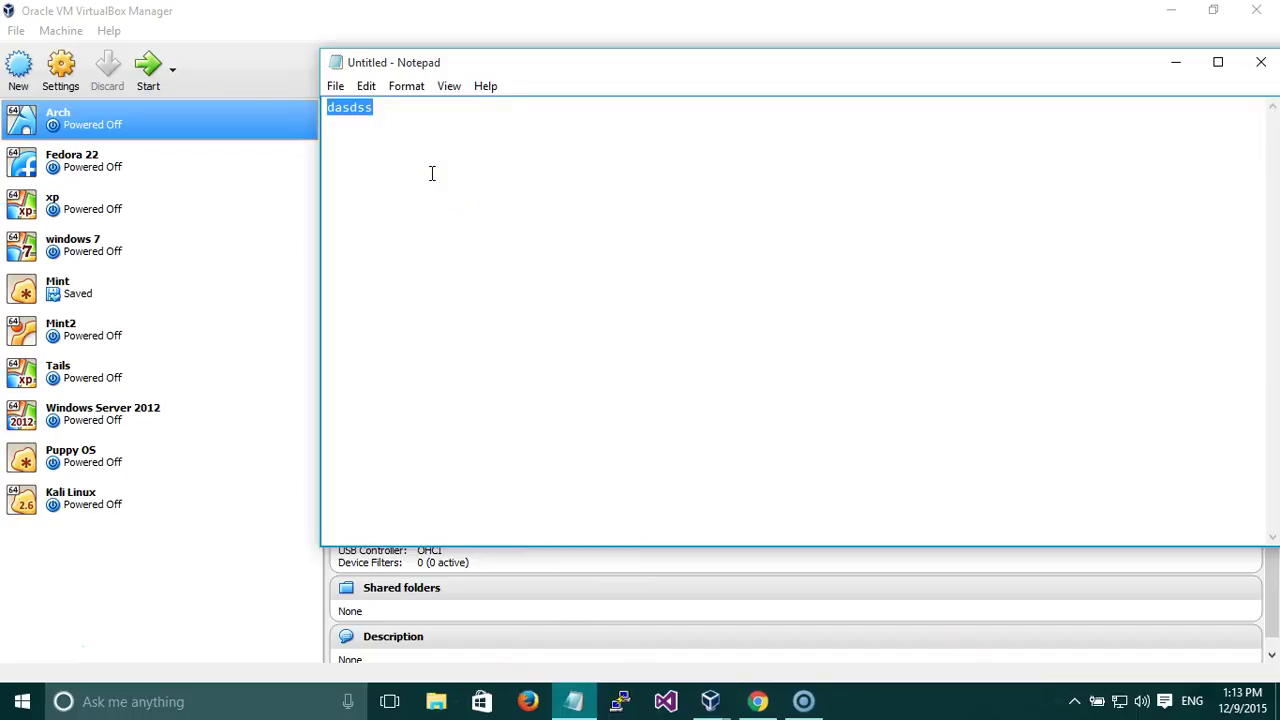
left_click(440, 30)
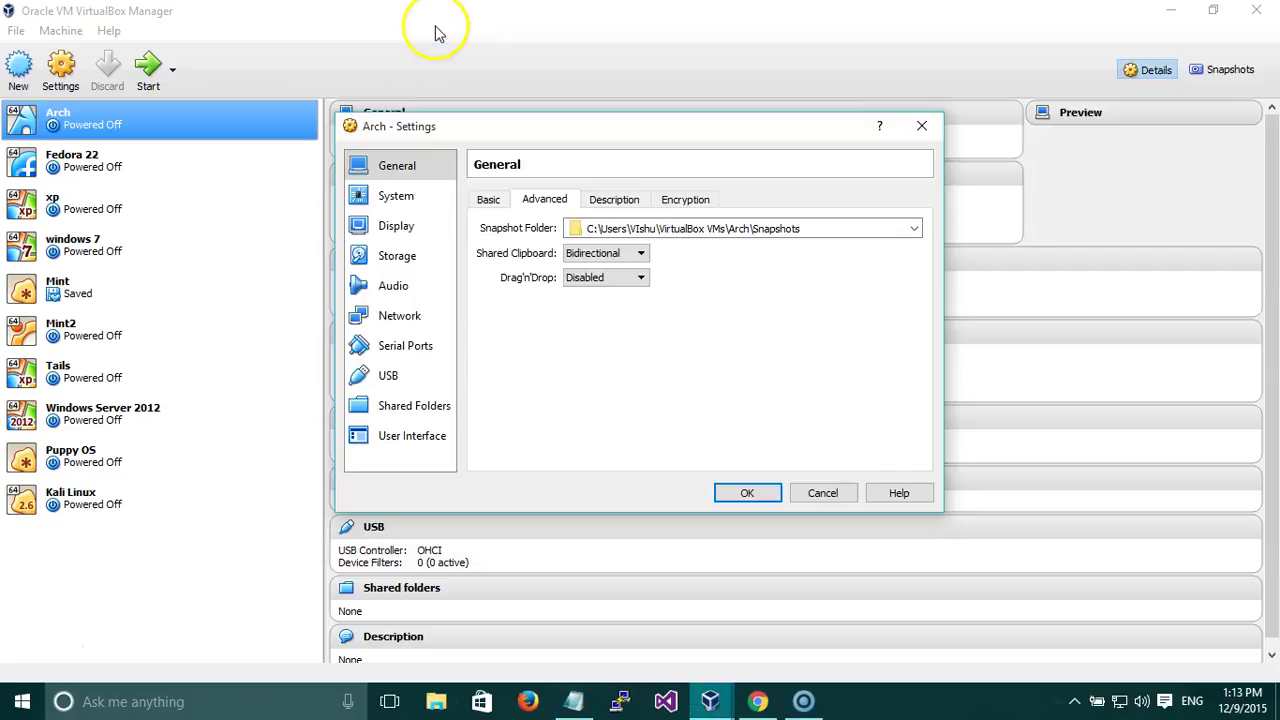
Try Guest To Host for the Shared Clipboard and restore it to Bidirectional.
left_click(587, 262)
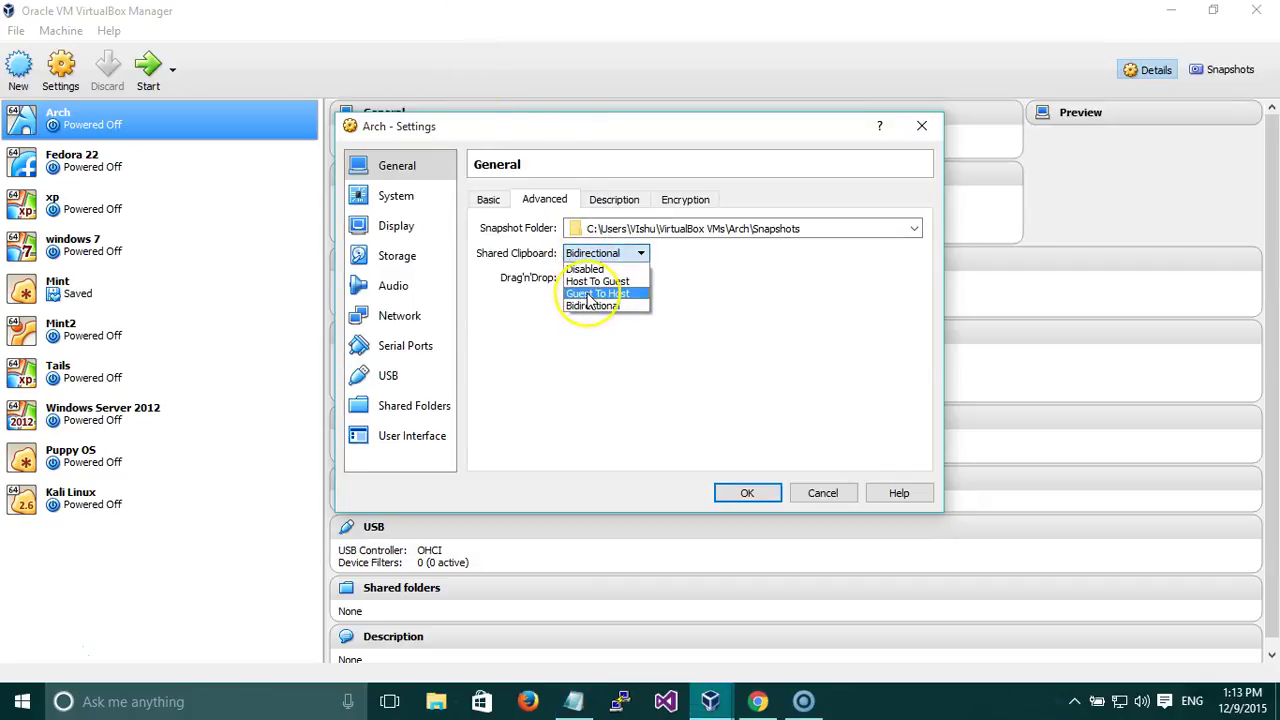
left_click(597, 293)
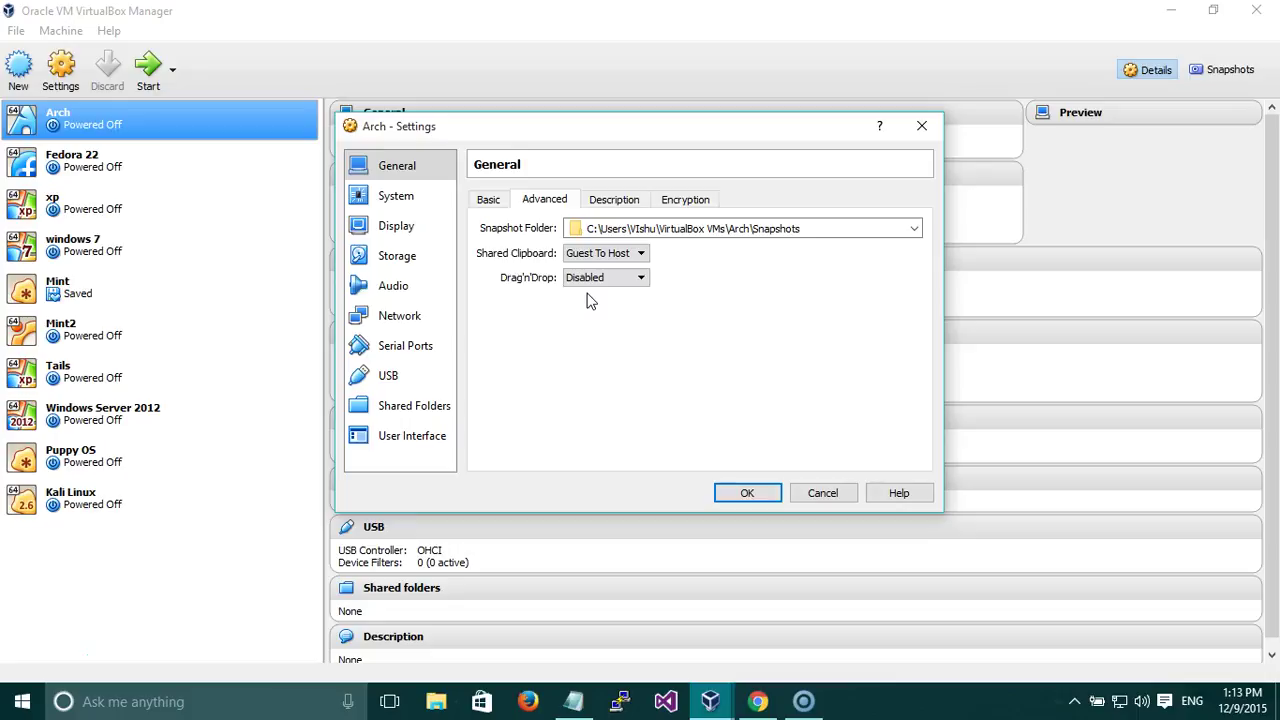
left_click(618, 255)
left_click(608, 306)
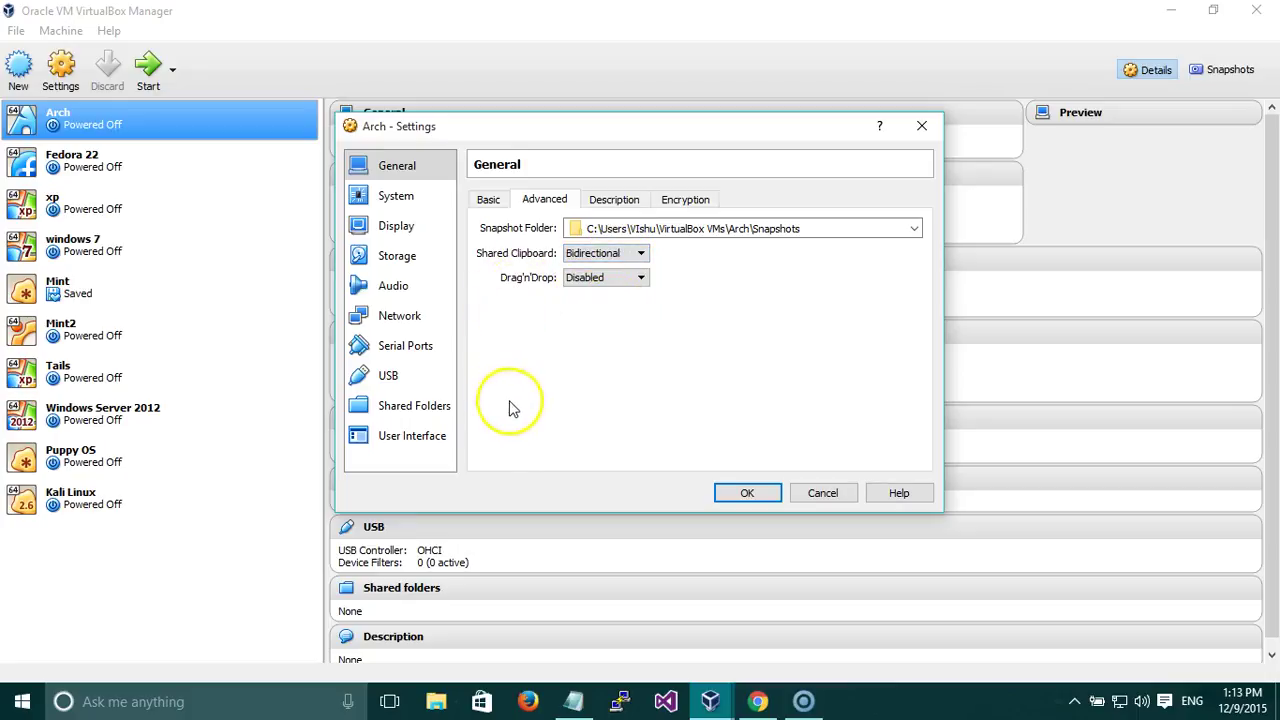
Set the Arch machine's Drag'n'Drop to Bidirectional and look over its description, encryption and basic options.
left_click(627, 280)
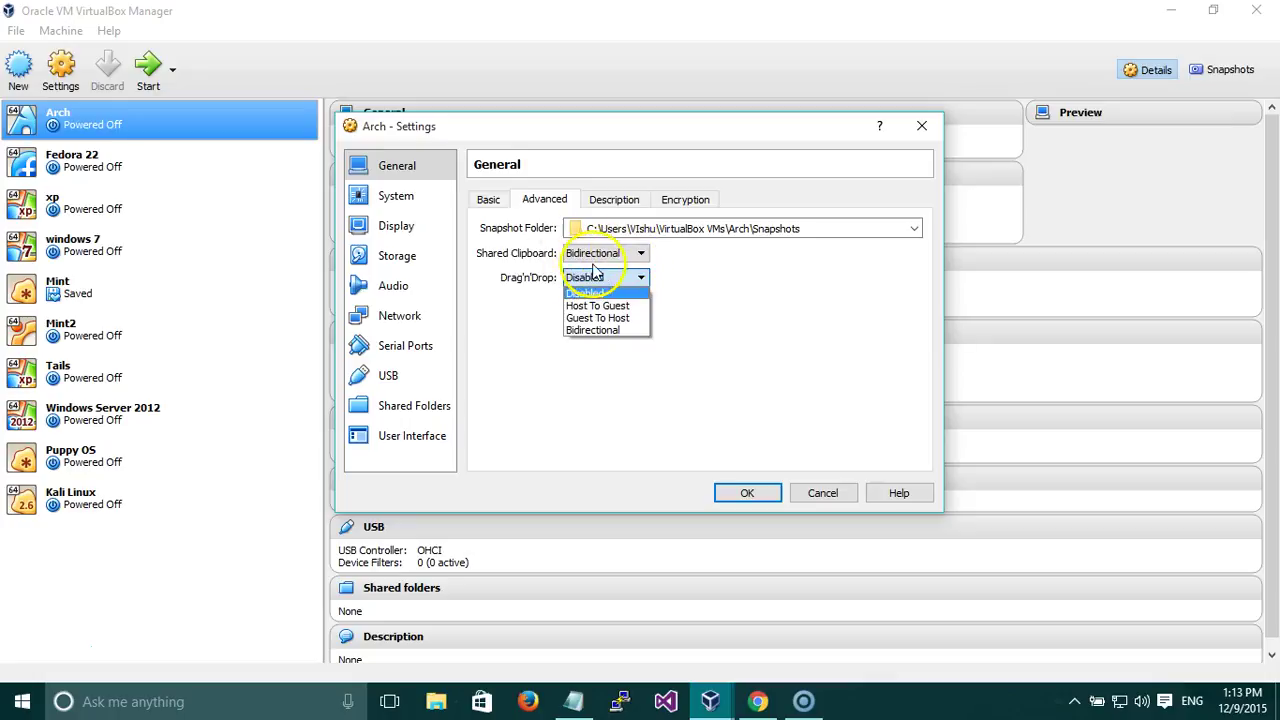
left_click(622, 330)
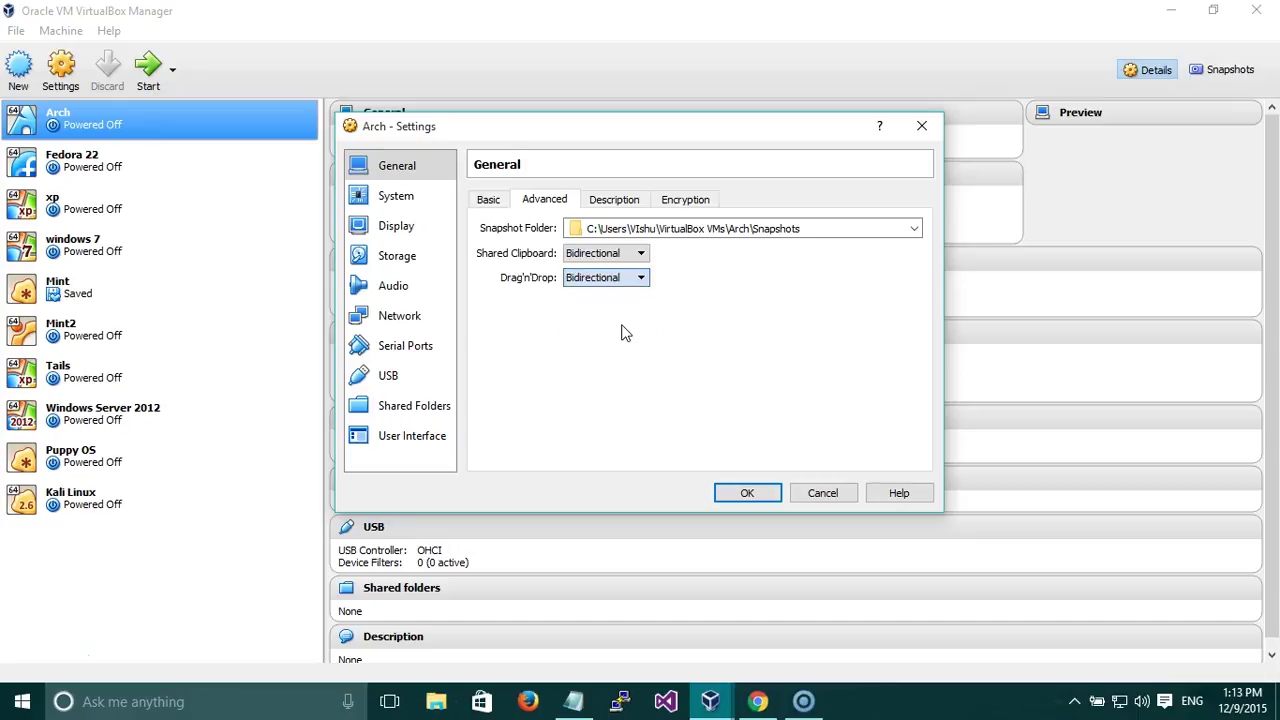
left_click(612, 200)
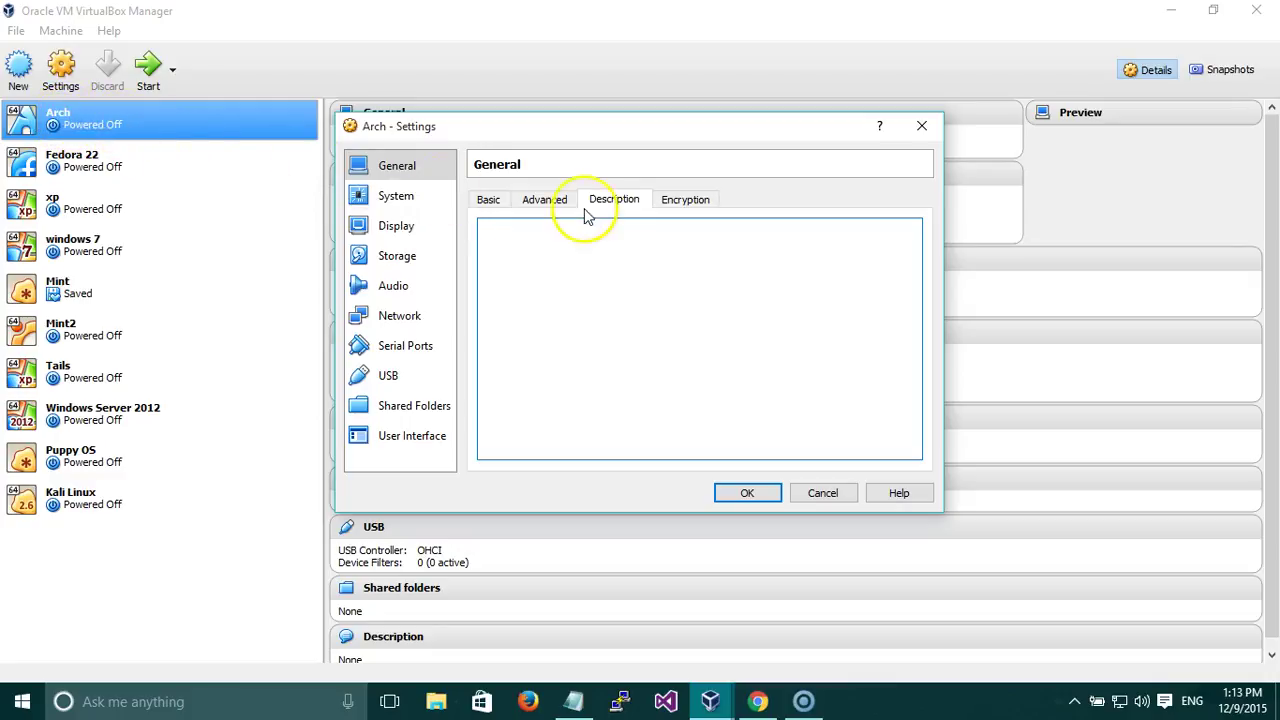
left_click(690, 199)
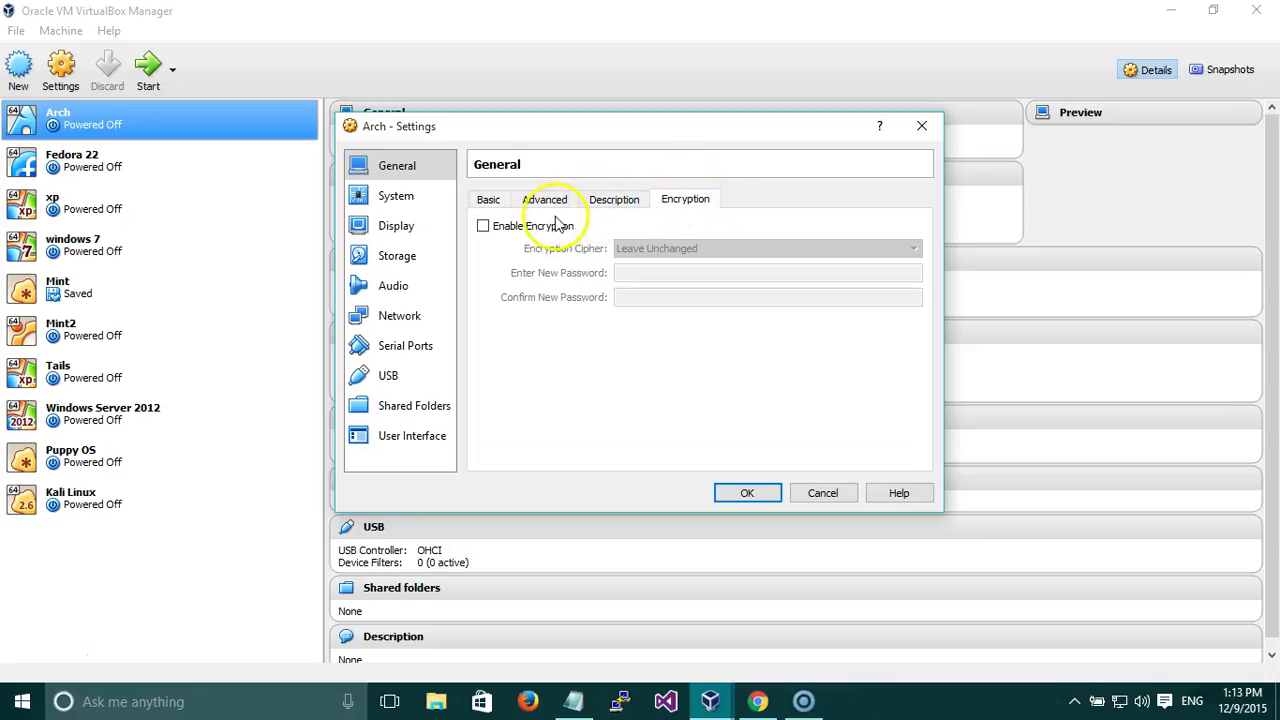
left_click(488, 199)
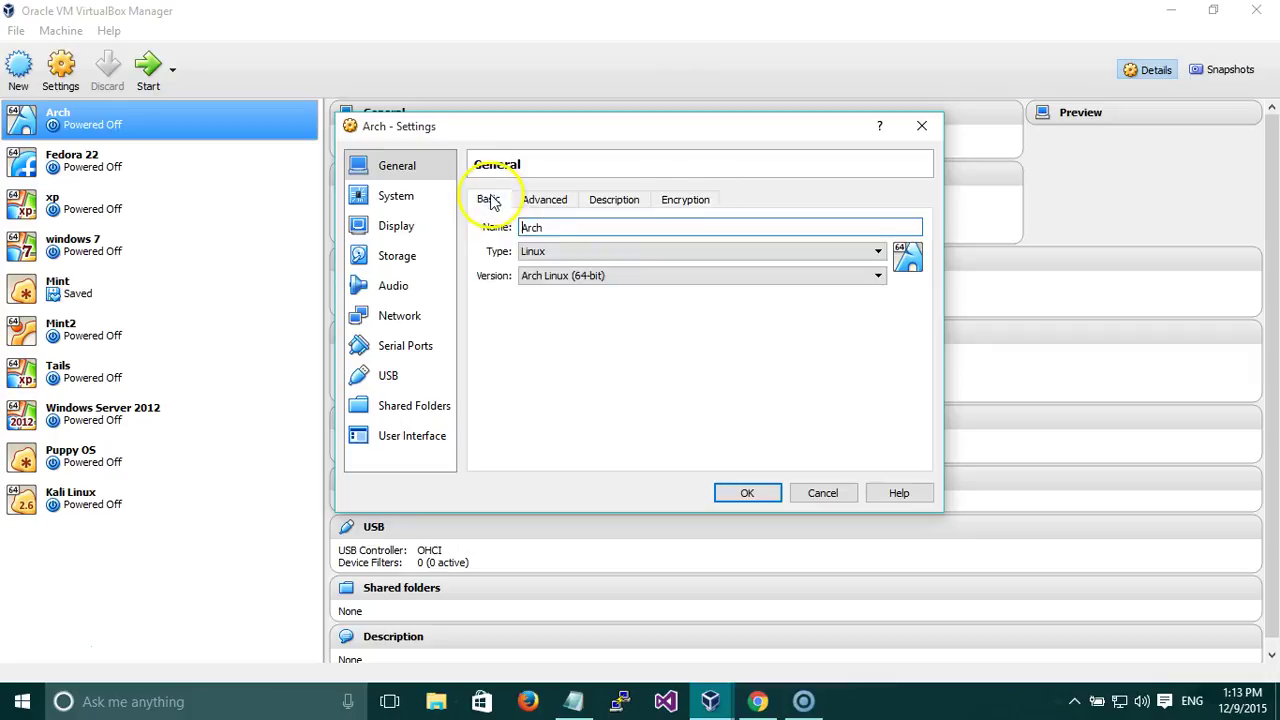
Try enabling encryption for the Arch machine and view the available encryption ciphers.
left_click(683, 201)
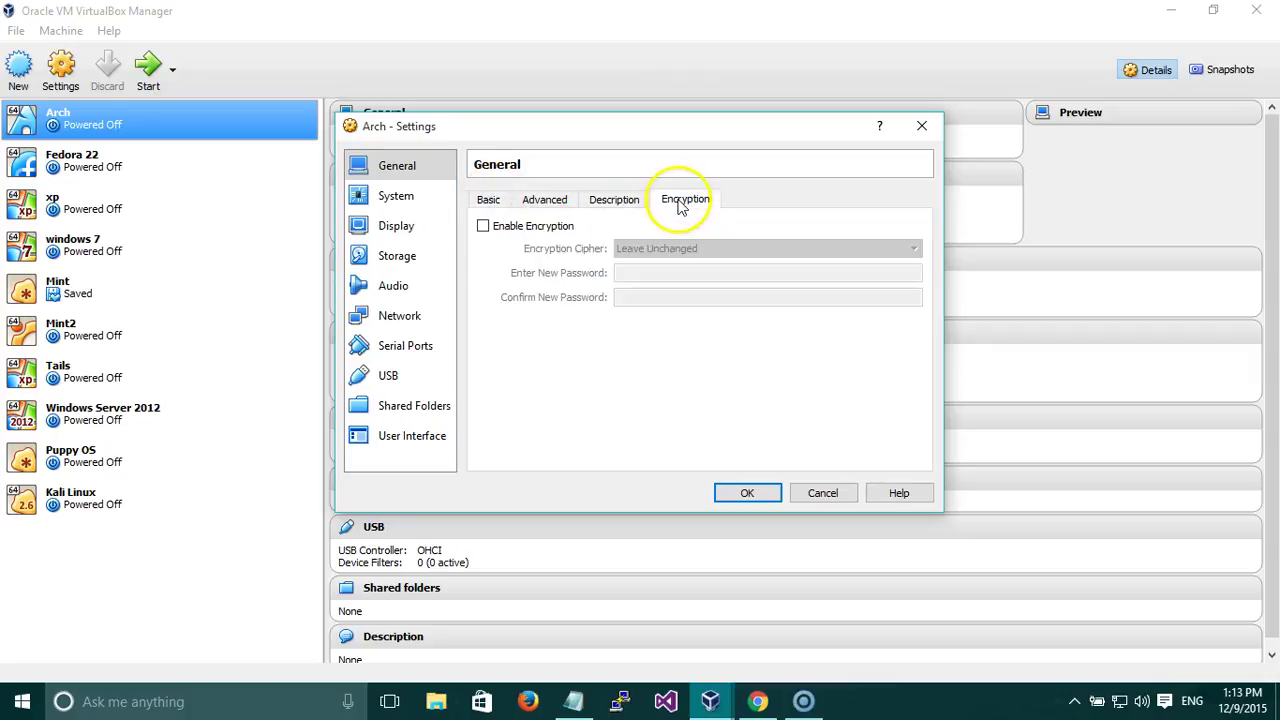
left_click(537, 228)
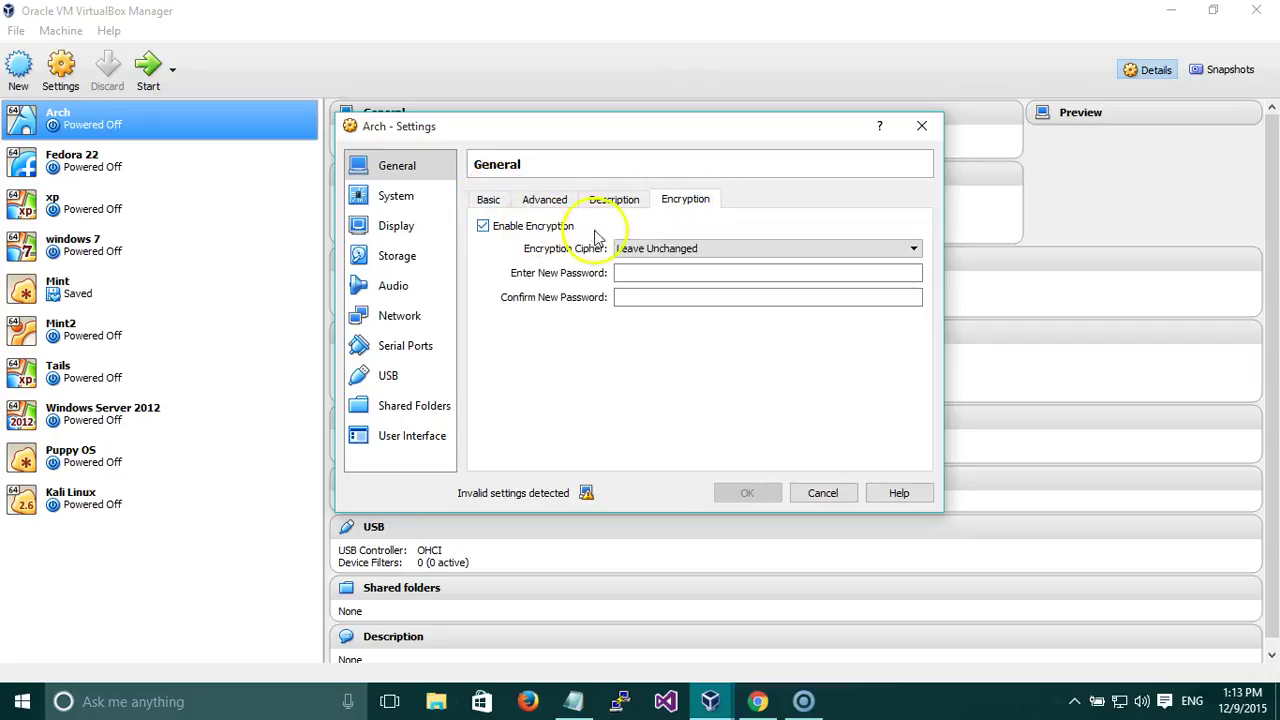
left_click(700, 249)
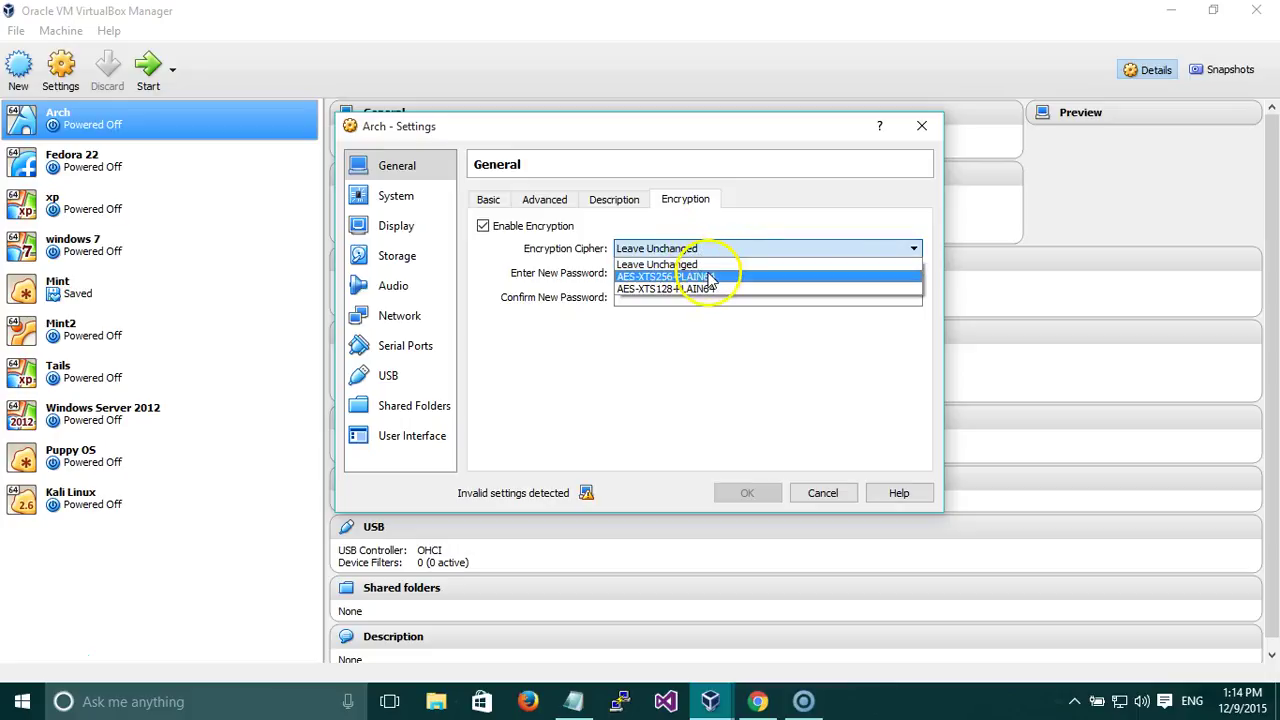
left_click(702, 322)
Examine the motherboard settings in the System category, highlight the base memory value, and check the invalid settings notice.
left_click(398, 197)
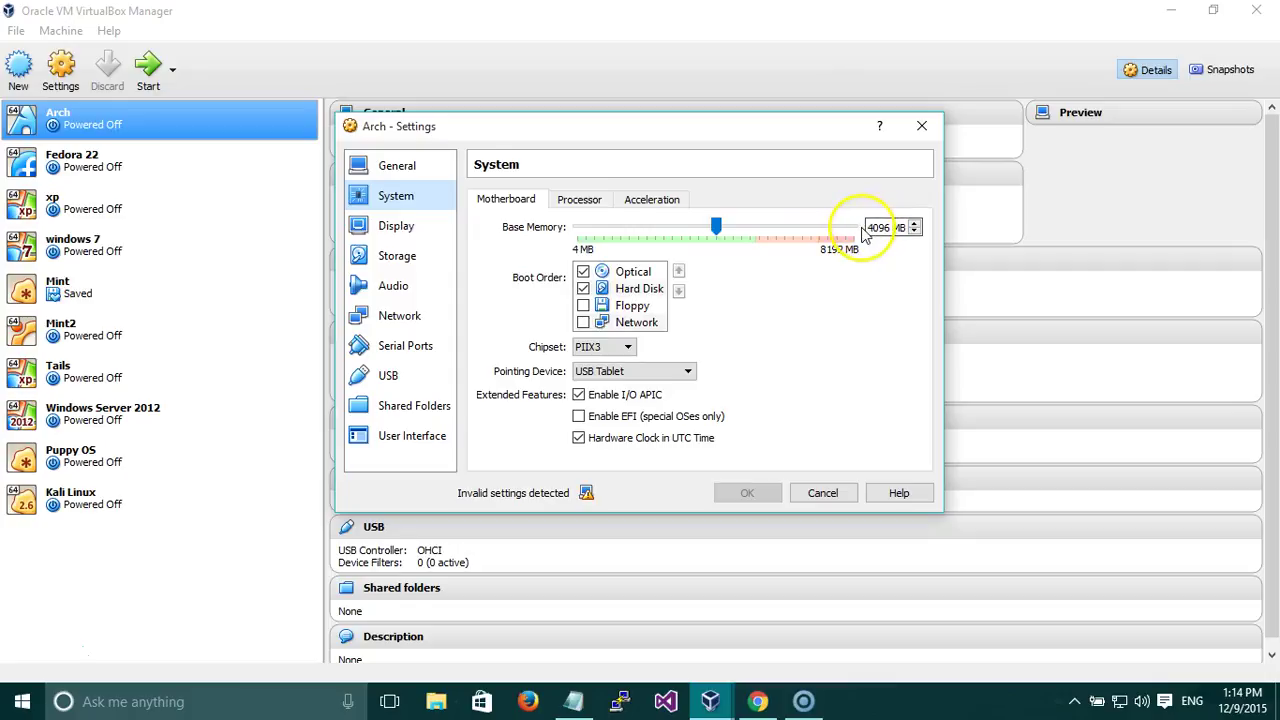
left_click_drag(870, 228, 908, 228)
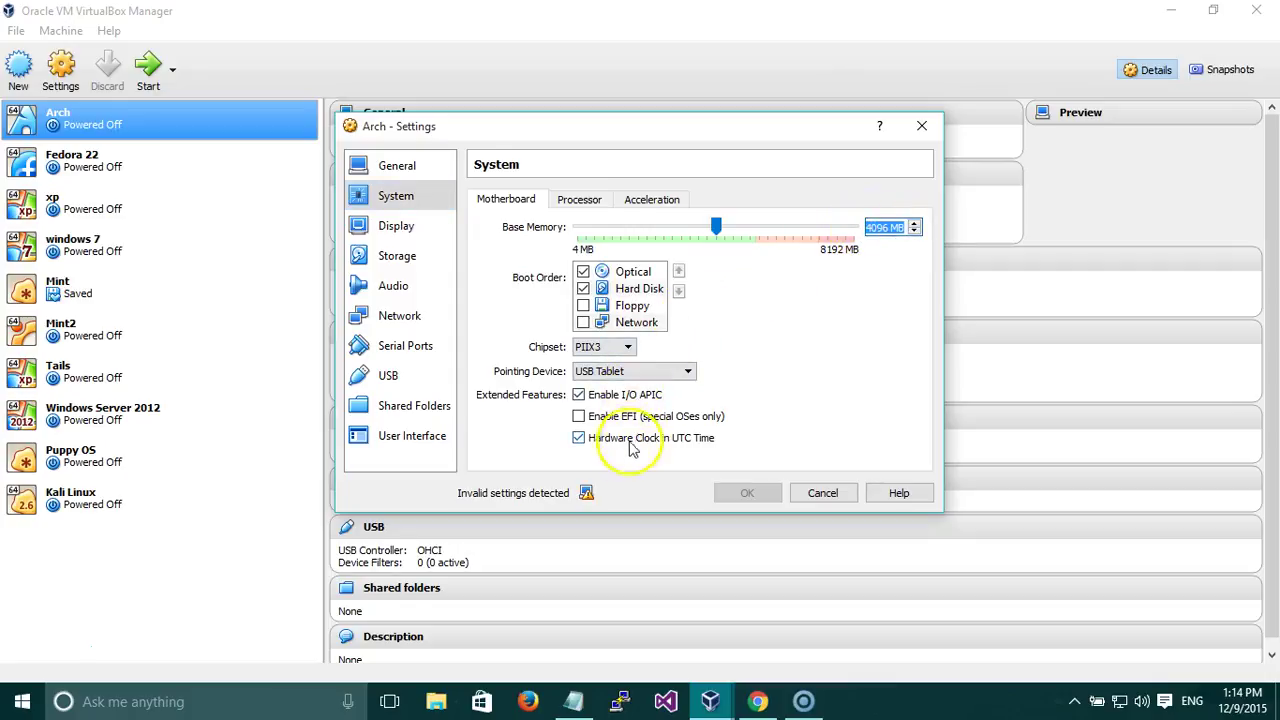
mouse_move(590, 497)
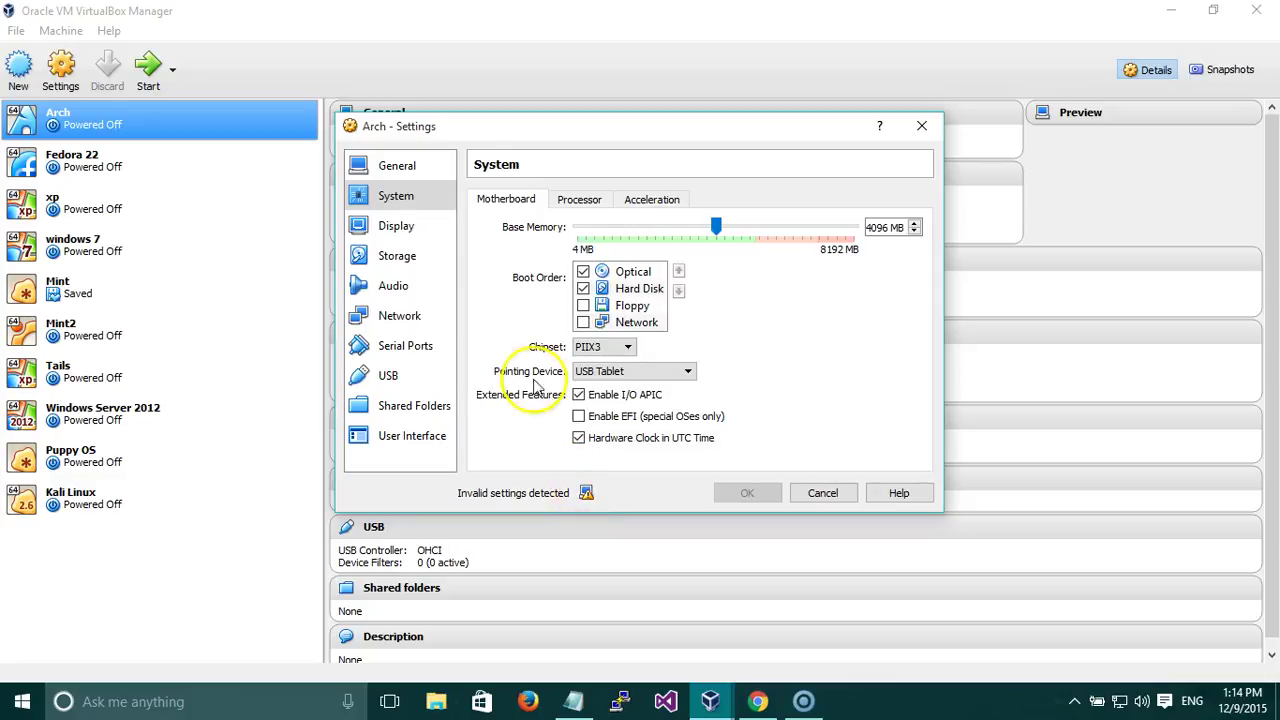
Return to the general encryption options, view the cipher choices again, and turn encryption off.
left_click(422, 165)
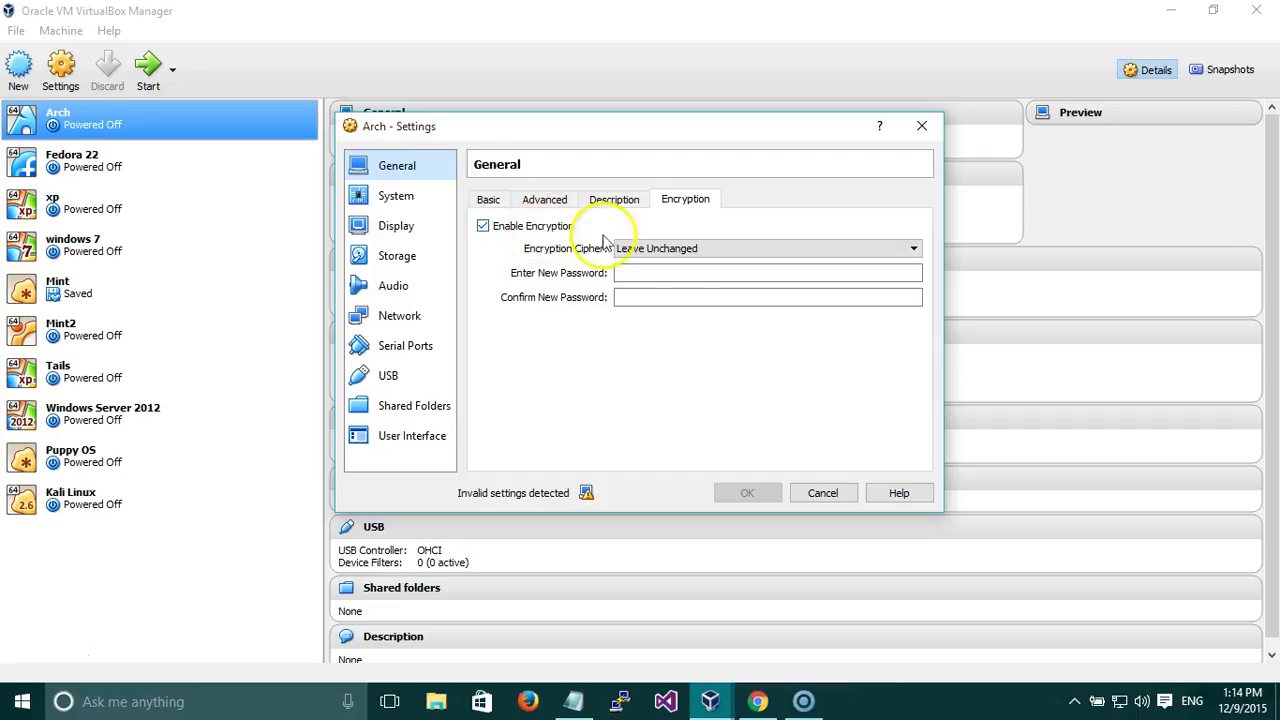
left_click(700, 250)
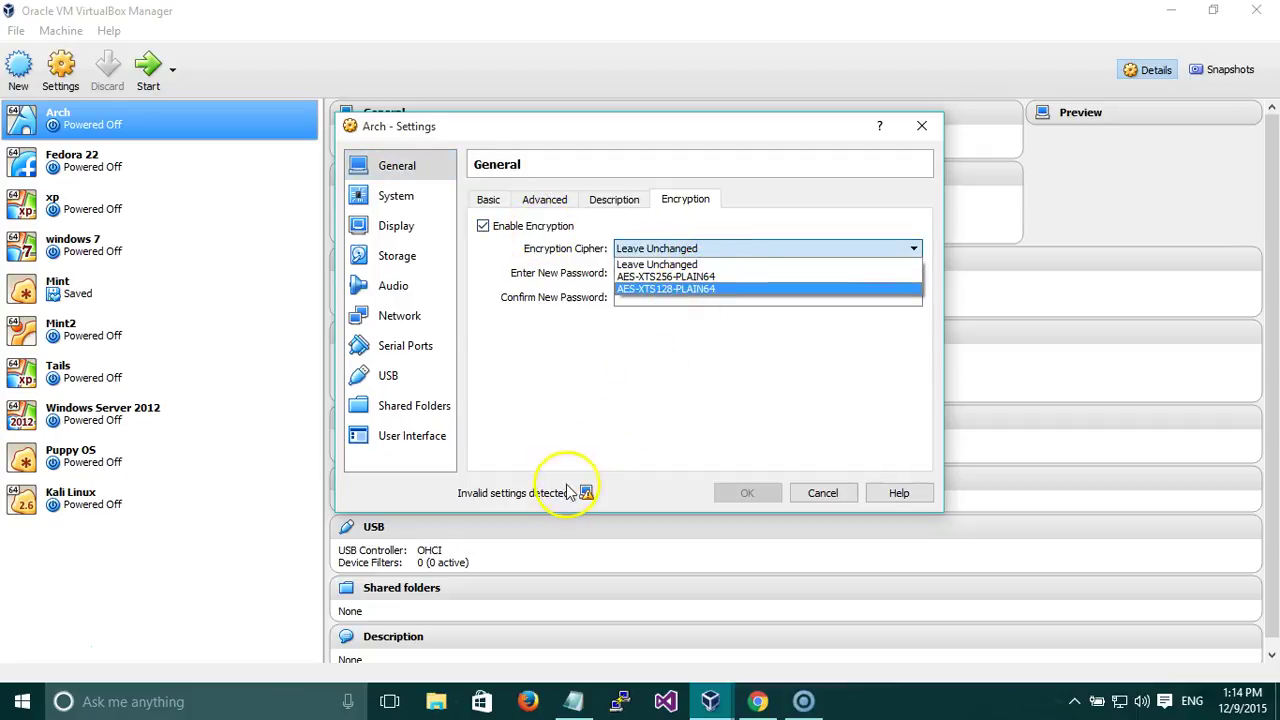
left_click(503, 224)
left_click(510, 226)
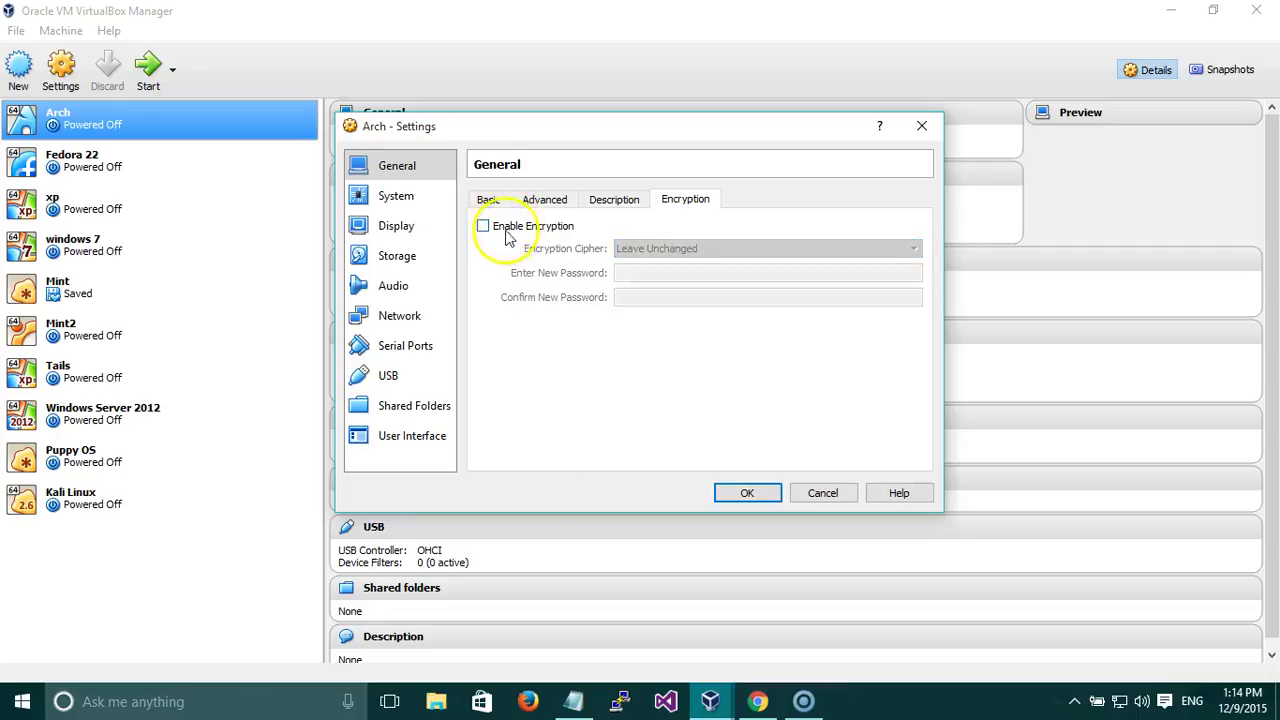
Review the Arch machine's motherboard, processor and acceleration settings in the System category.
left_click(418, 200)
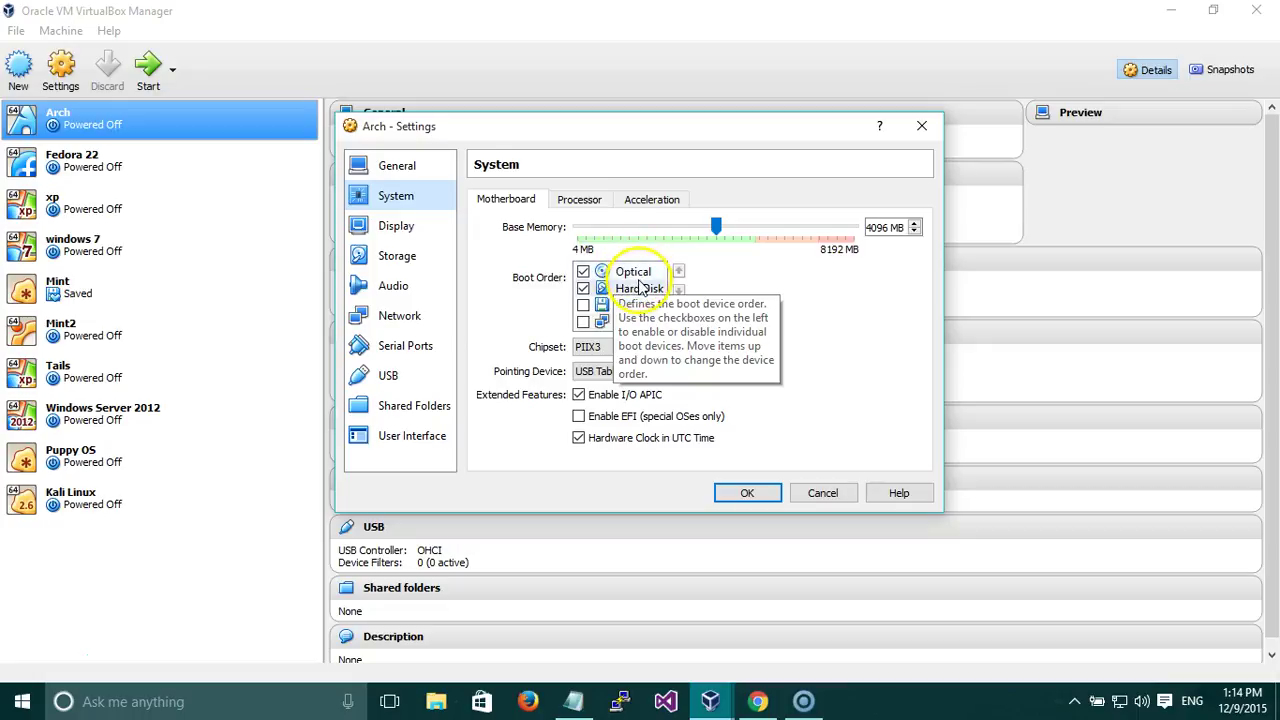
left_click(581, 201)
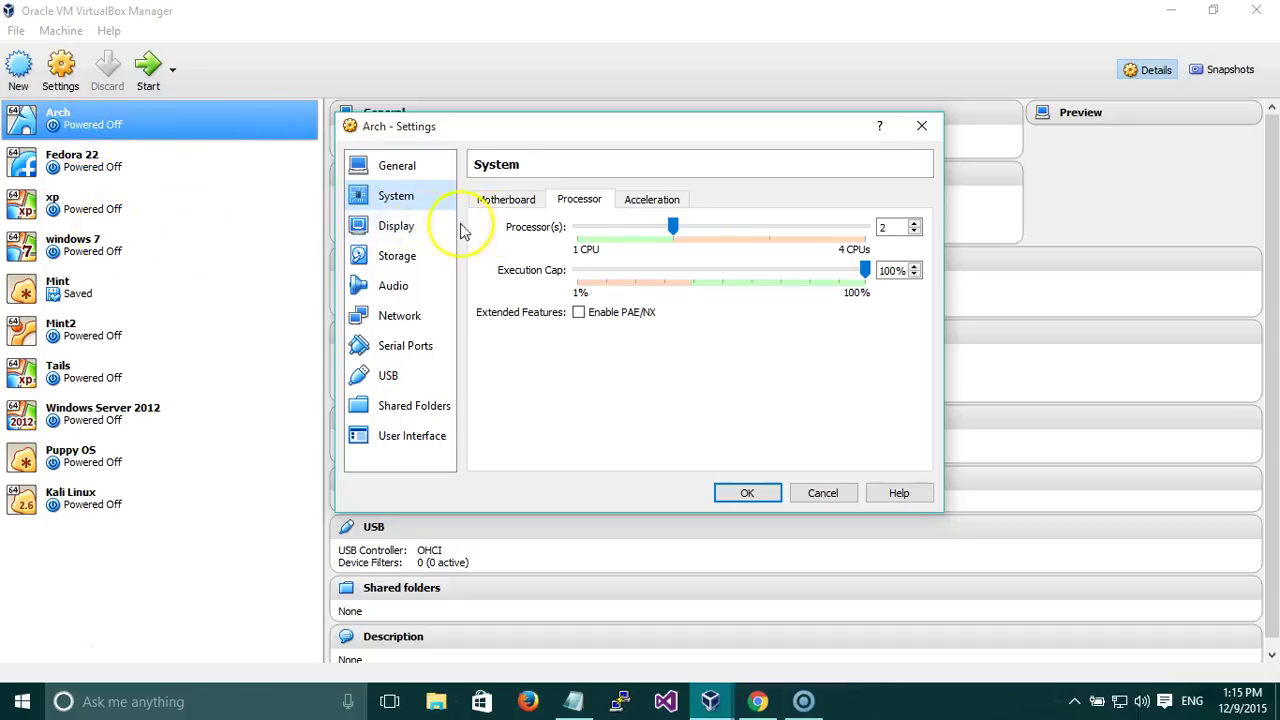
left_click(606, 318)
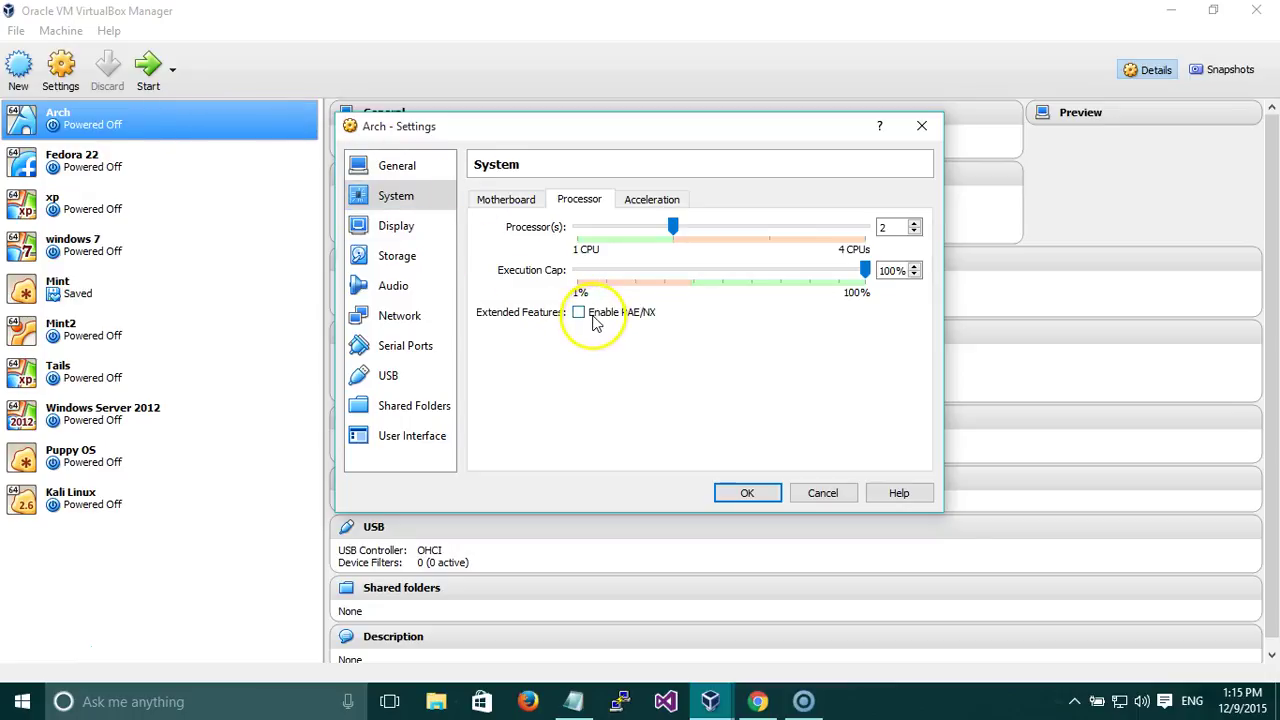
left_click(651, 200)
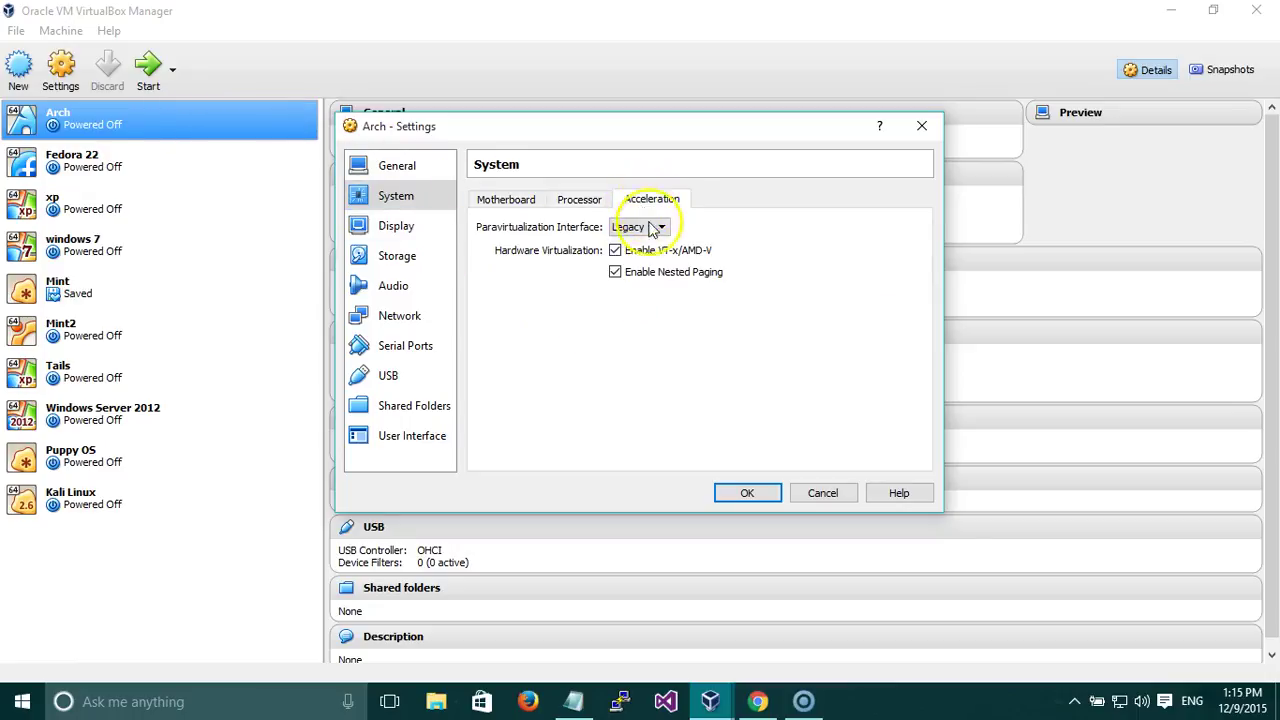
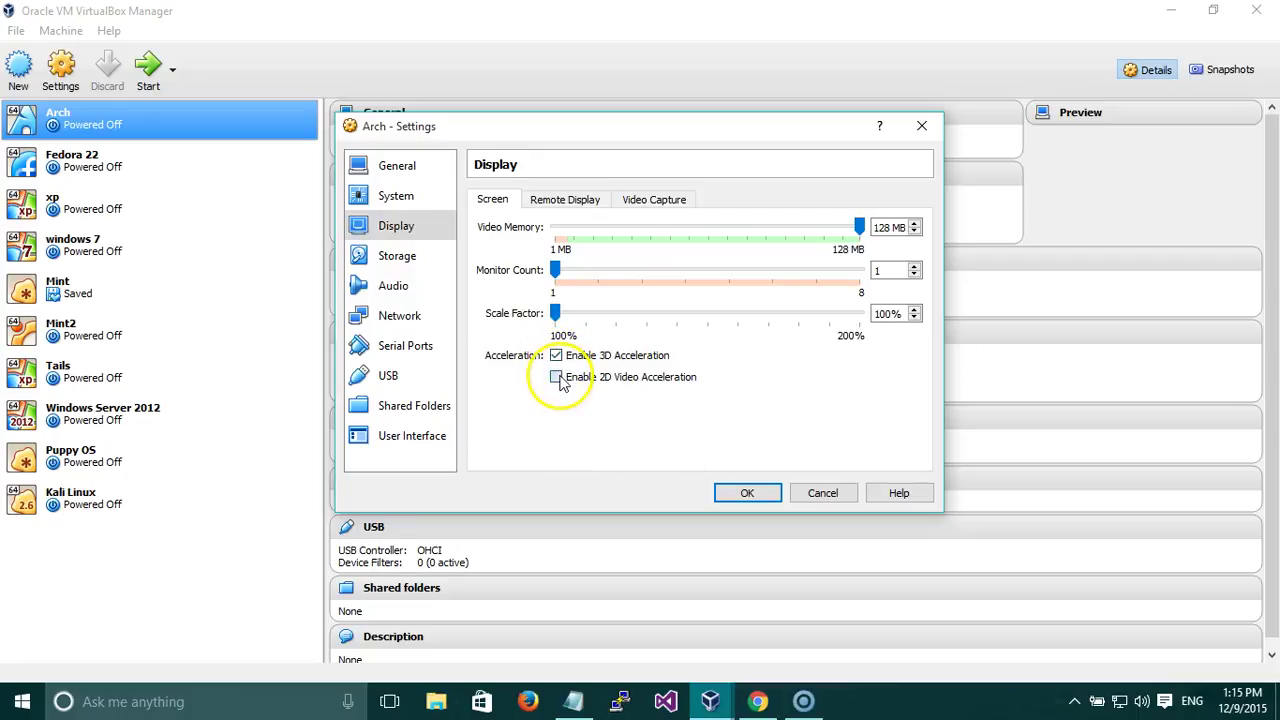
Try 2D Video Acceleration in the display screen settings, check the invalid settings notice, and turn it off again.
left_click(557, 378)
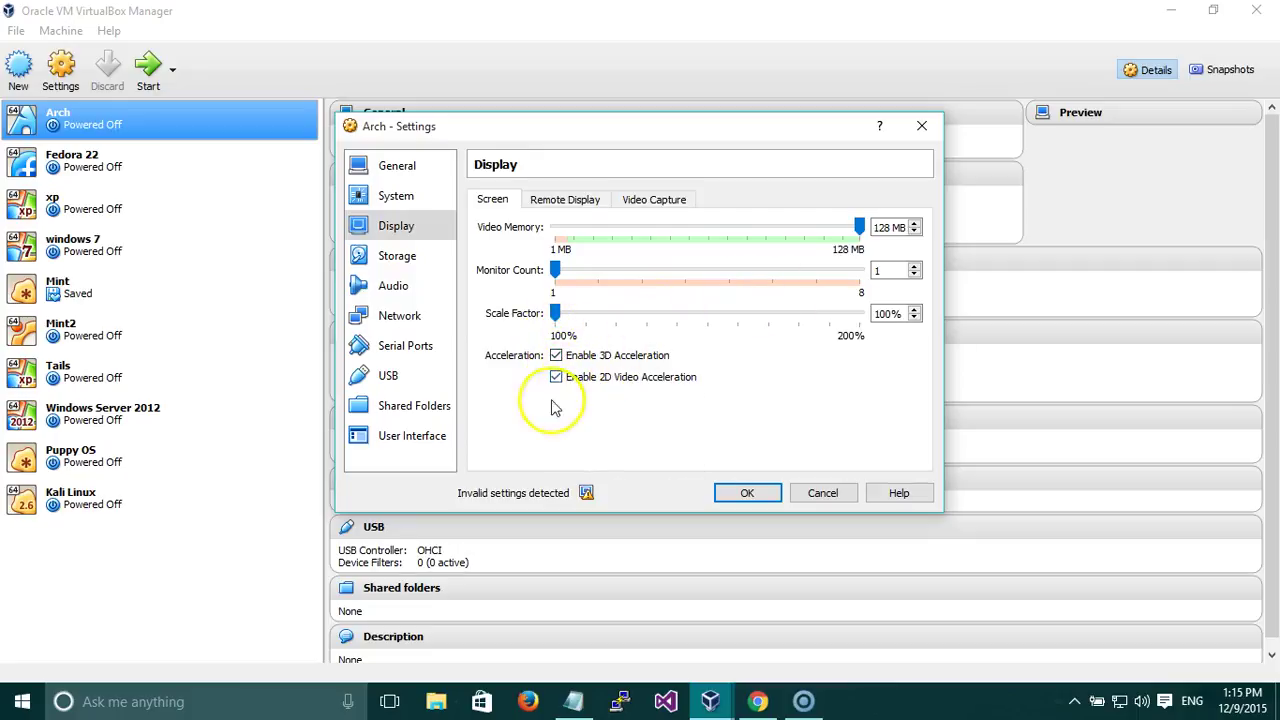
mouse_move(586, 495)
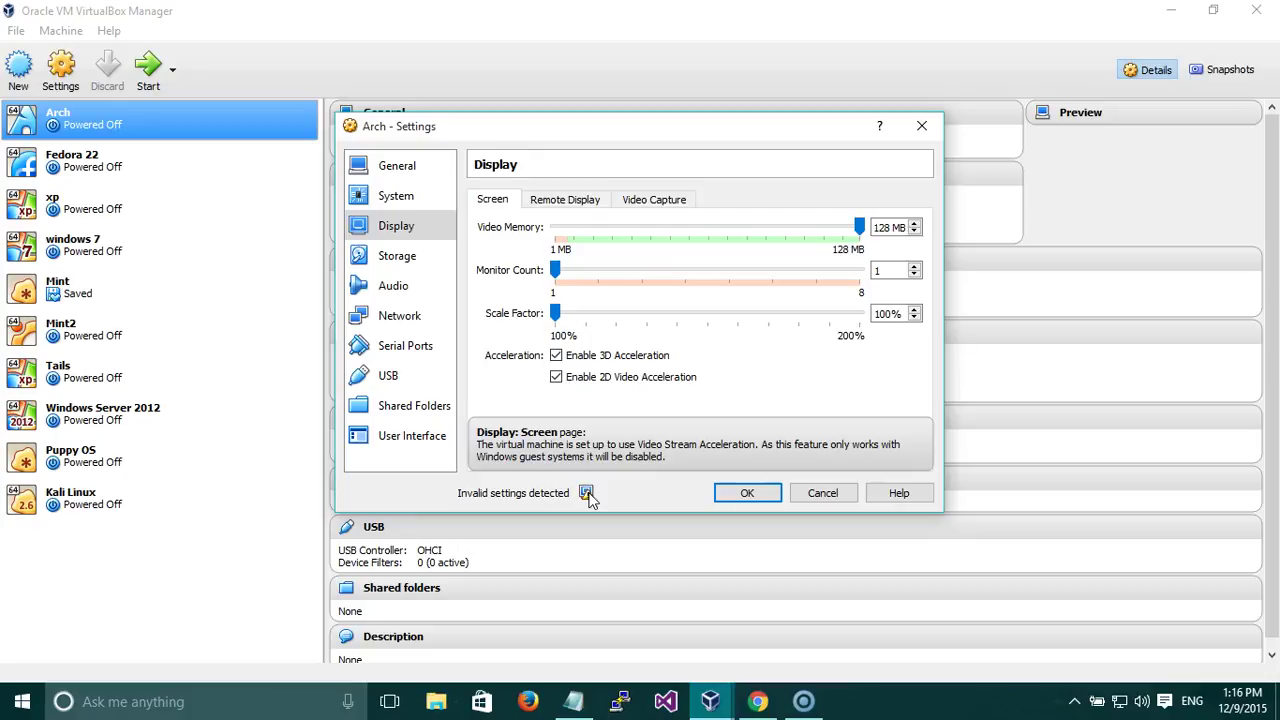
left_click(556, 376)
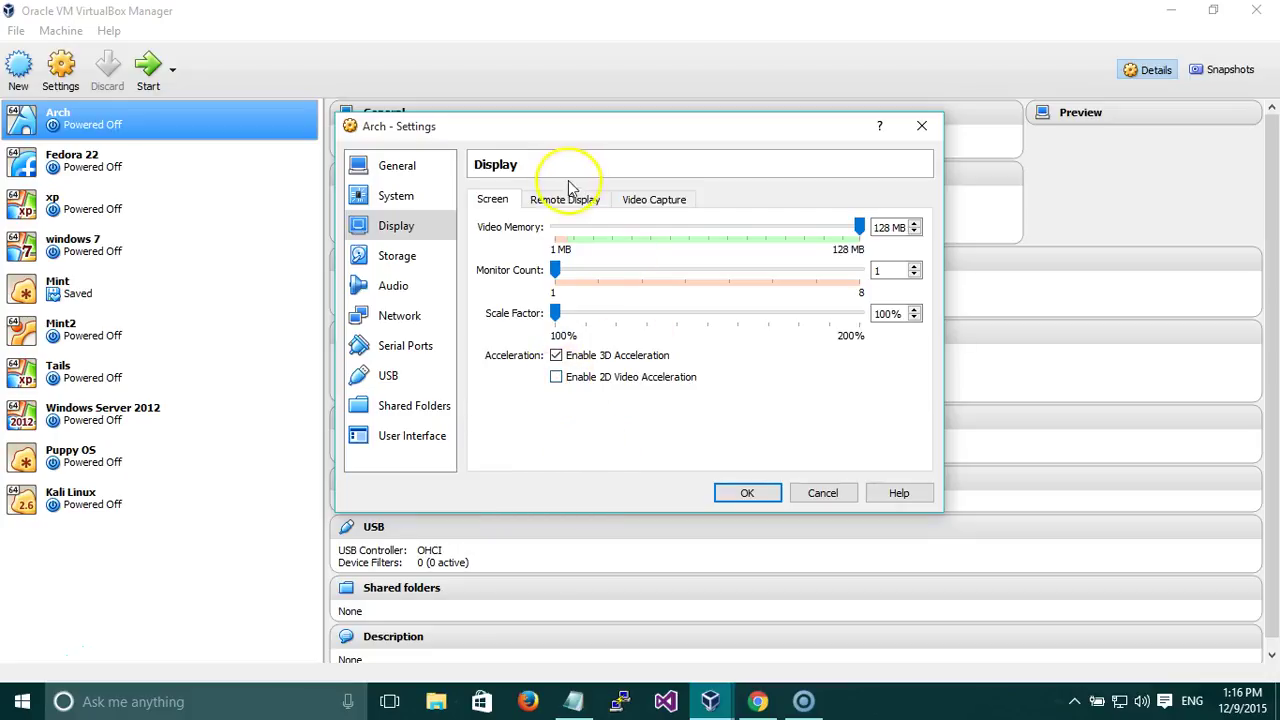
Try enabling the remote display server with the Null authentication method, and disable the server again.
left_click(567, 200)
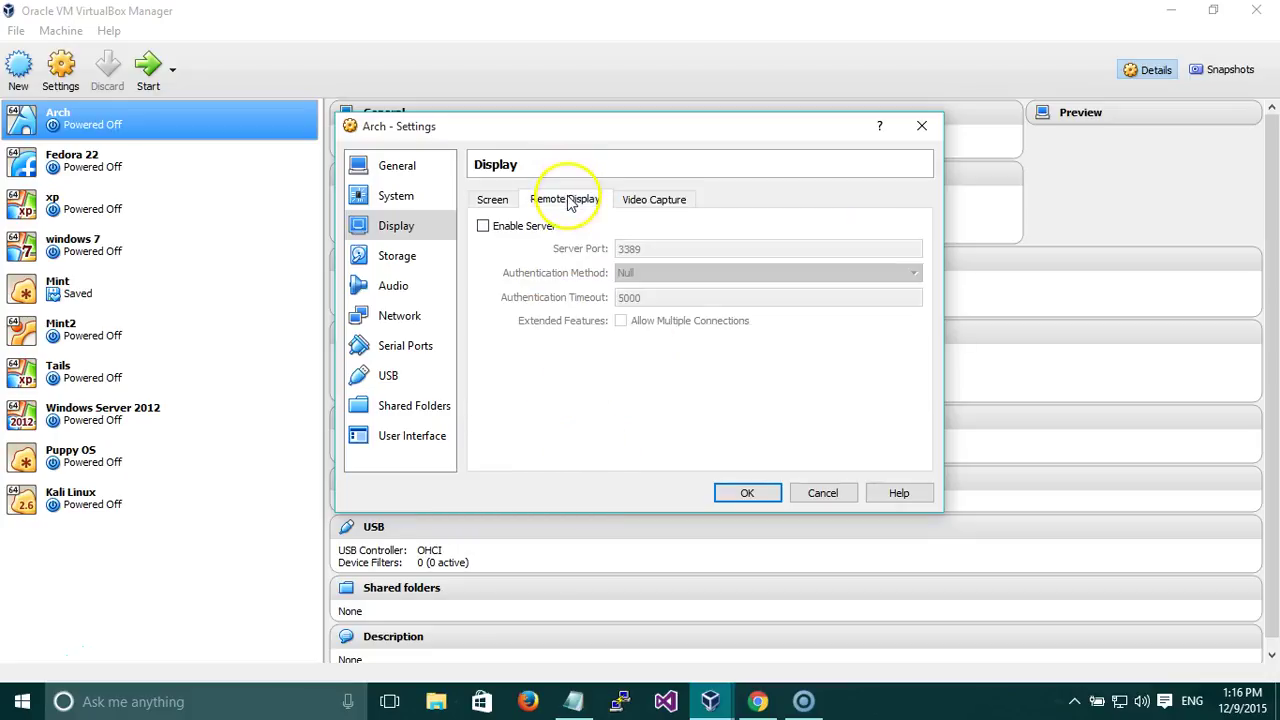
left_click(524, 228)
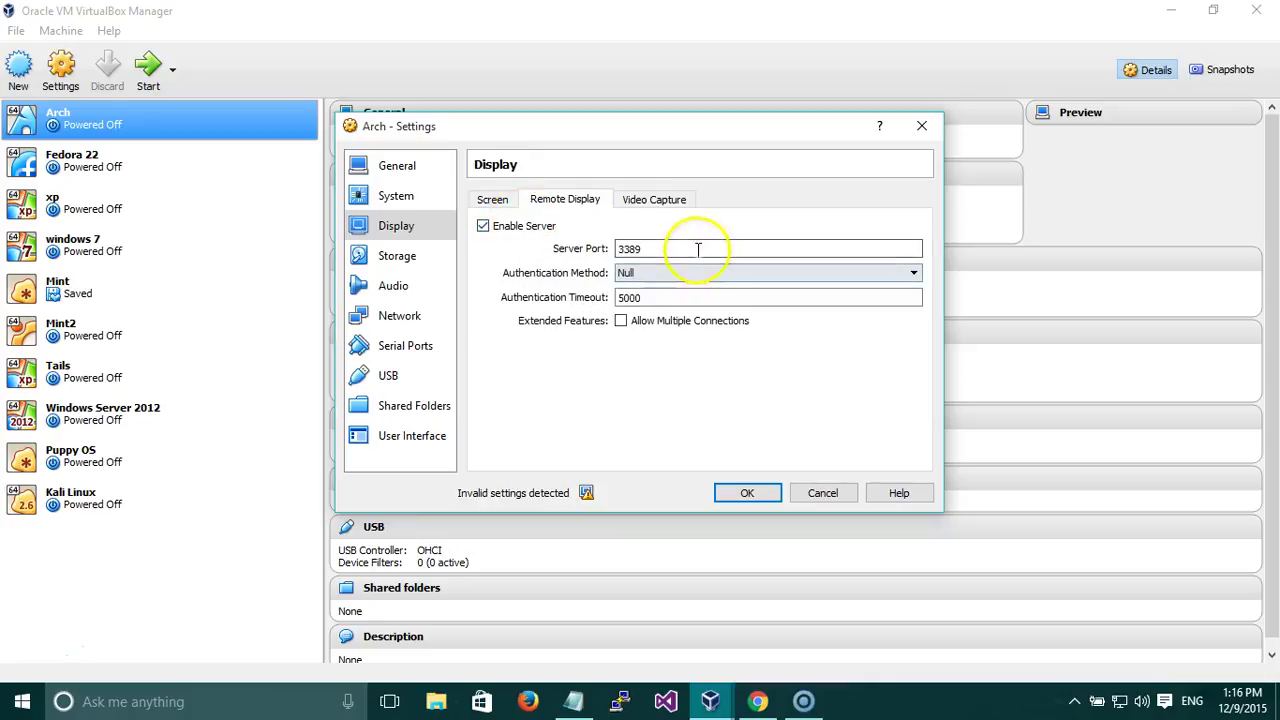
left_click(686, 277)
left_click(671, 286)
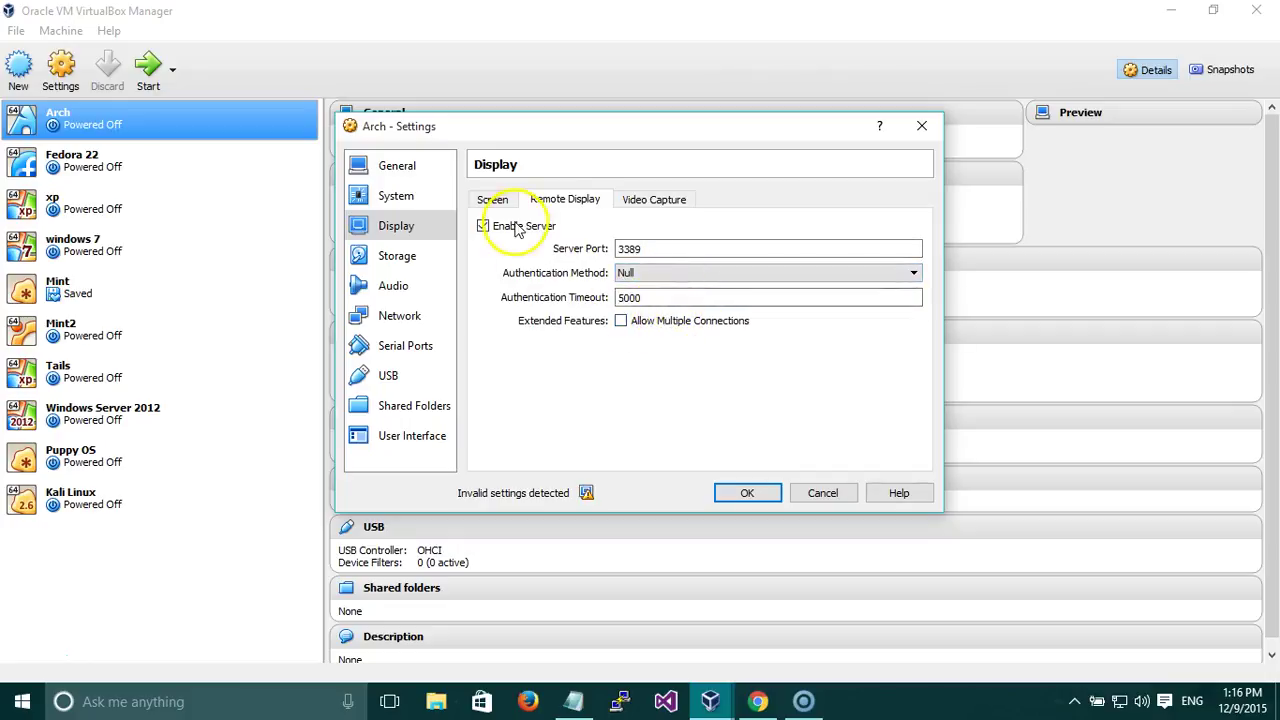
left_click(484, 225)
Try enabling video capture with the existing Arch.webm file path, and disable it again.
left_click(656, 201)
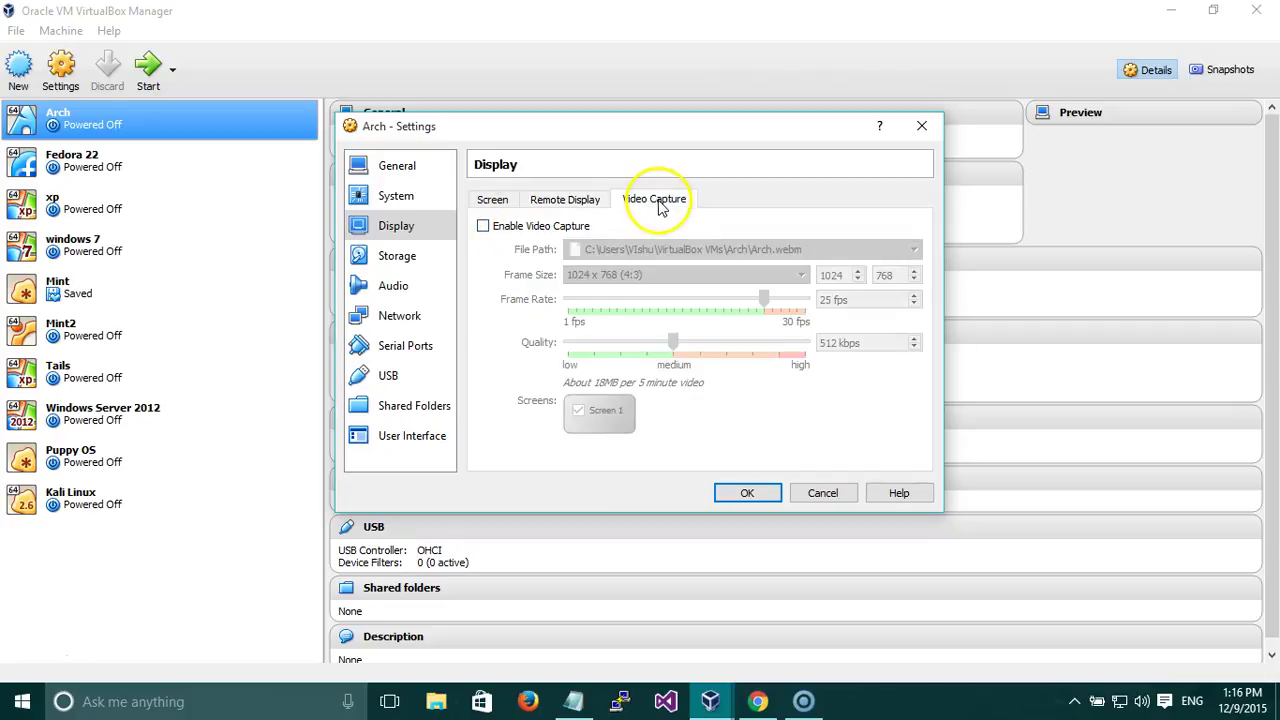
left_click(556, 230)
left_click(812, 250)
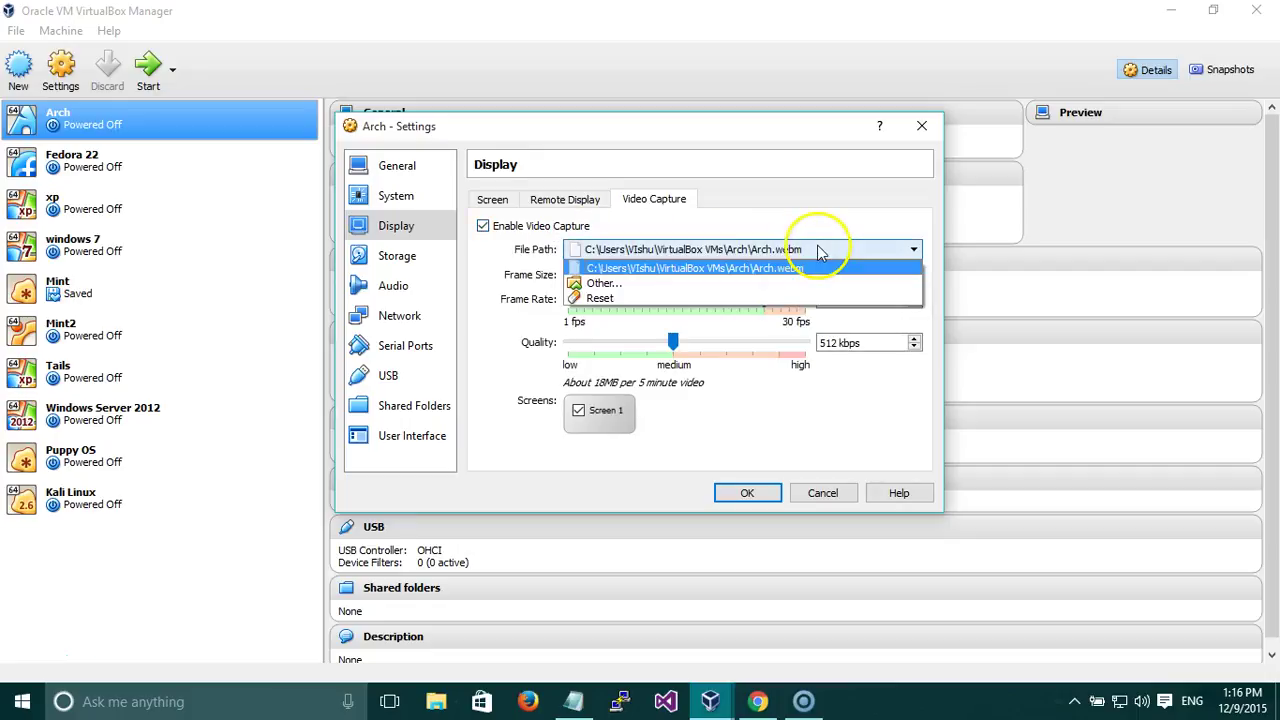
left_click(766, 268)
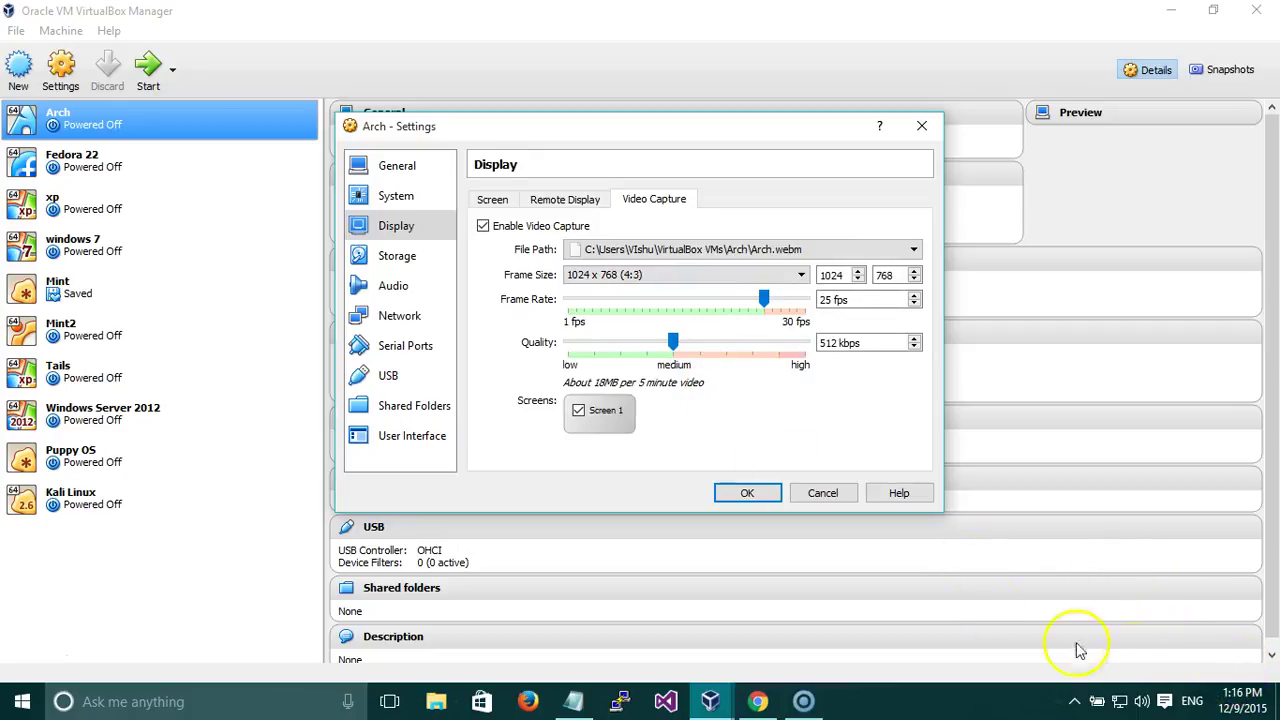
left_click(530, 227)
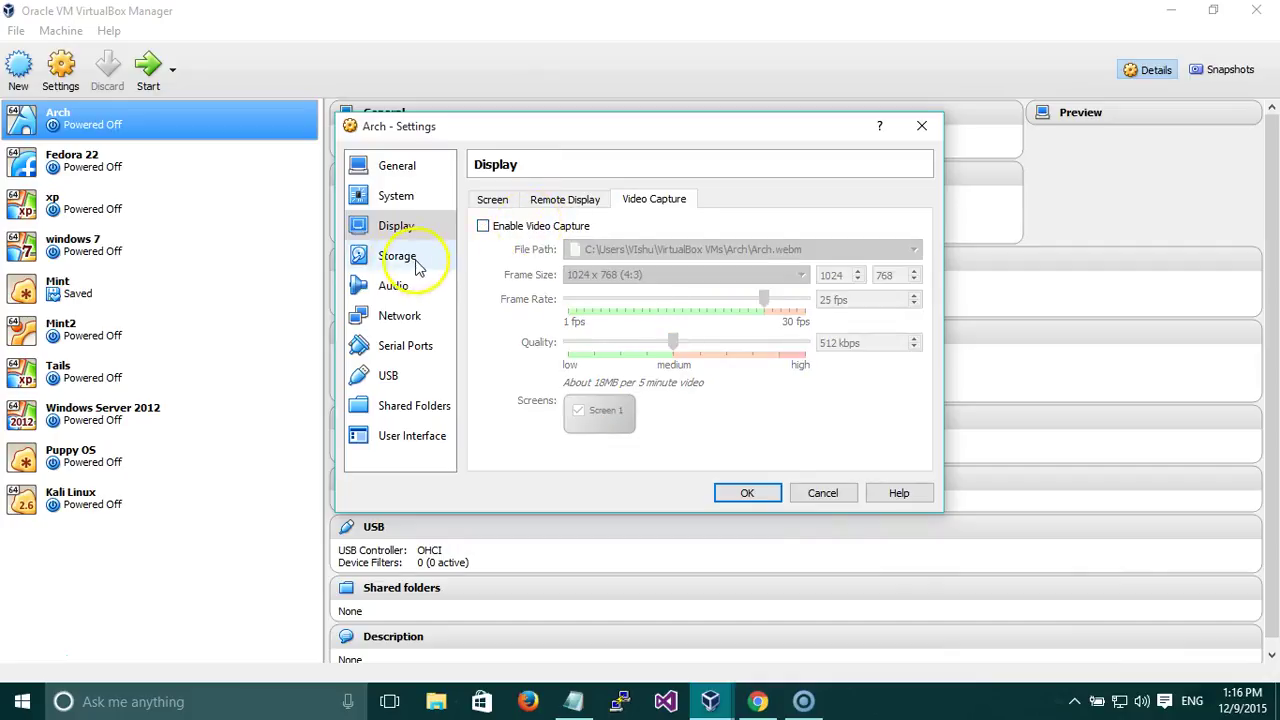
Review the attributes of archlinux.vdi and VBoxGuestAdditions.iso in the Storage category, including the disk images offered for the optical drive.
left_click(428, 263)
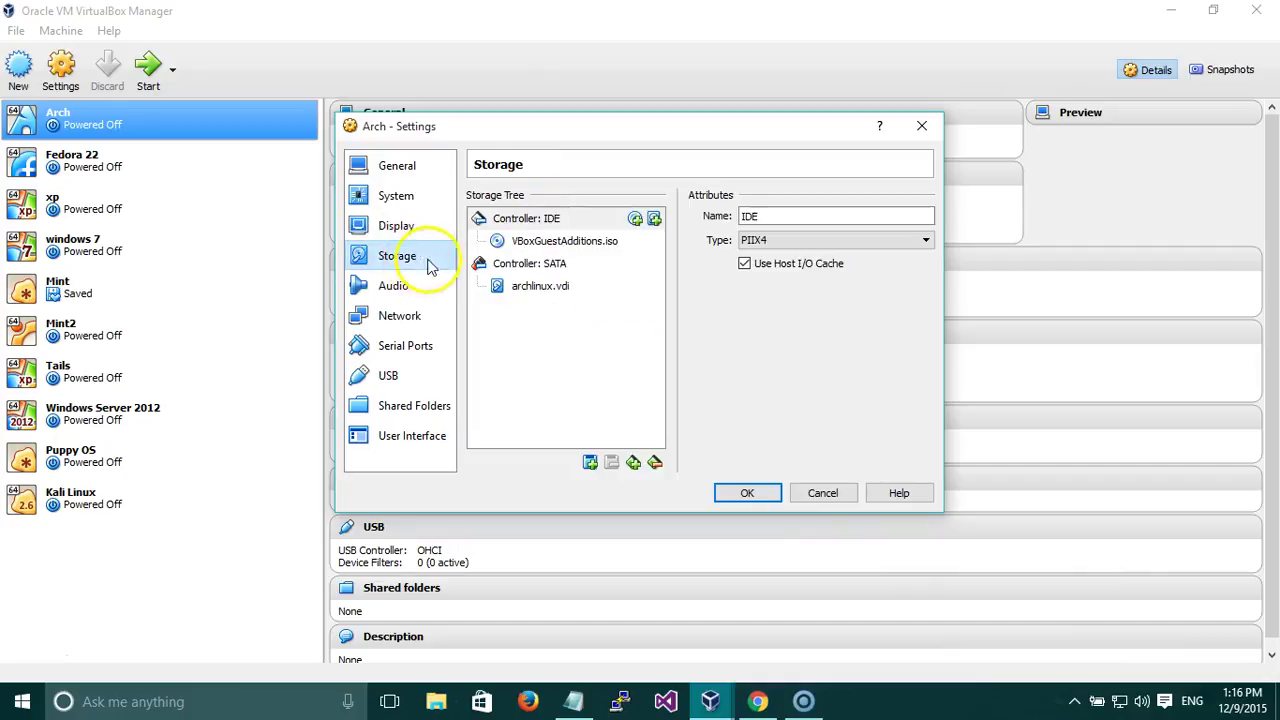
left_click(535, 286)
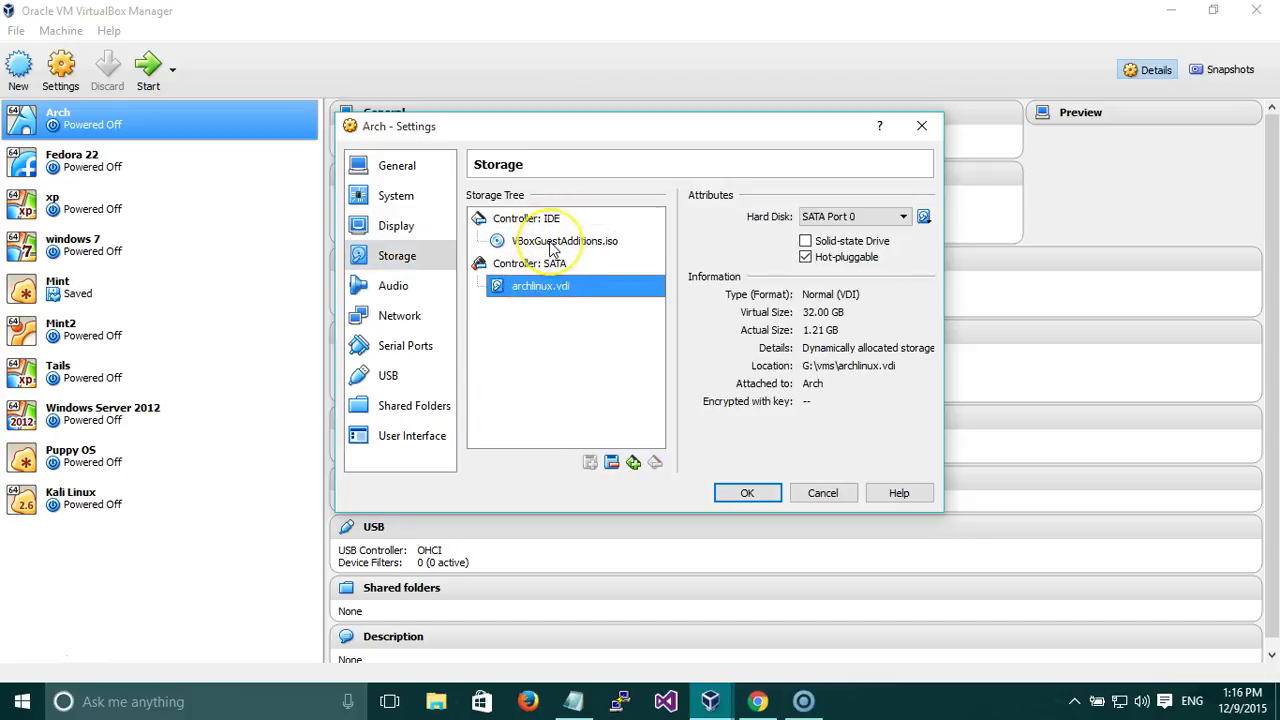
left_click(550, 244)
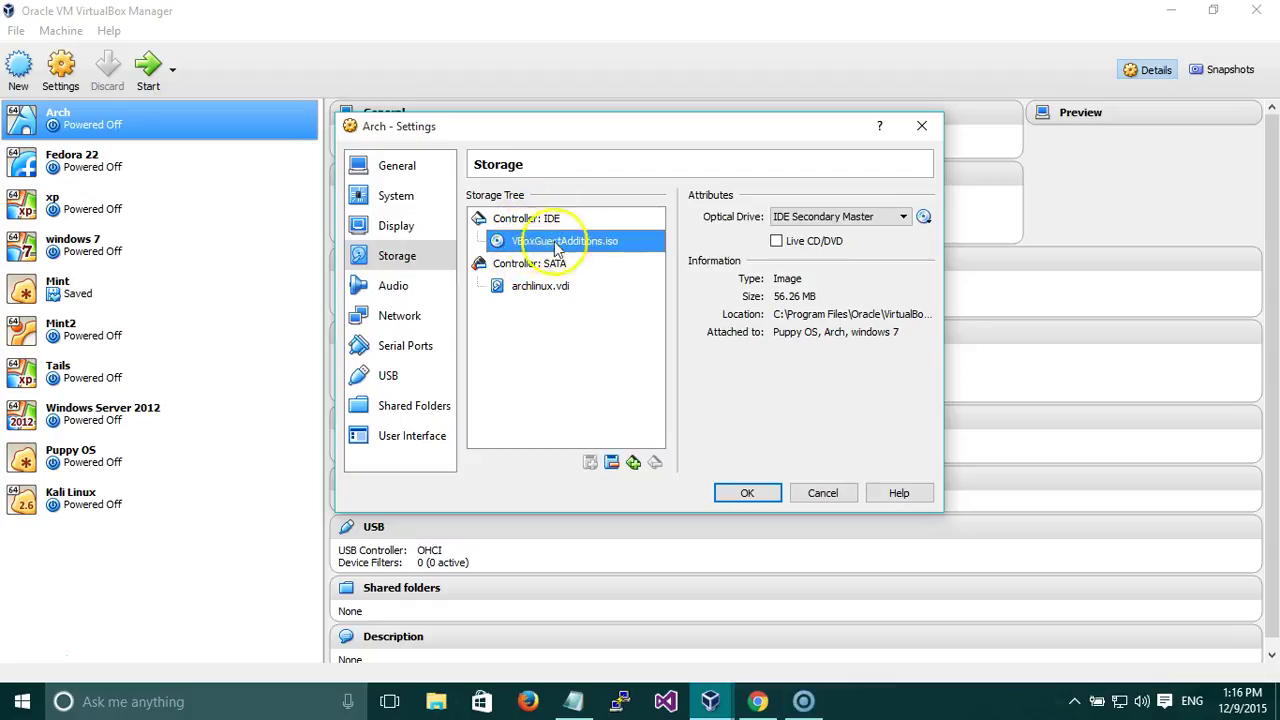
left_click(924, 218)
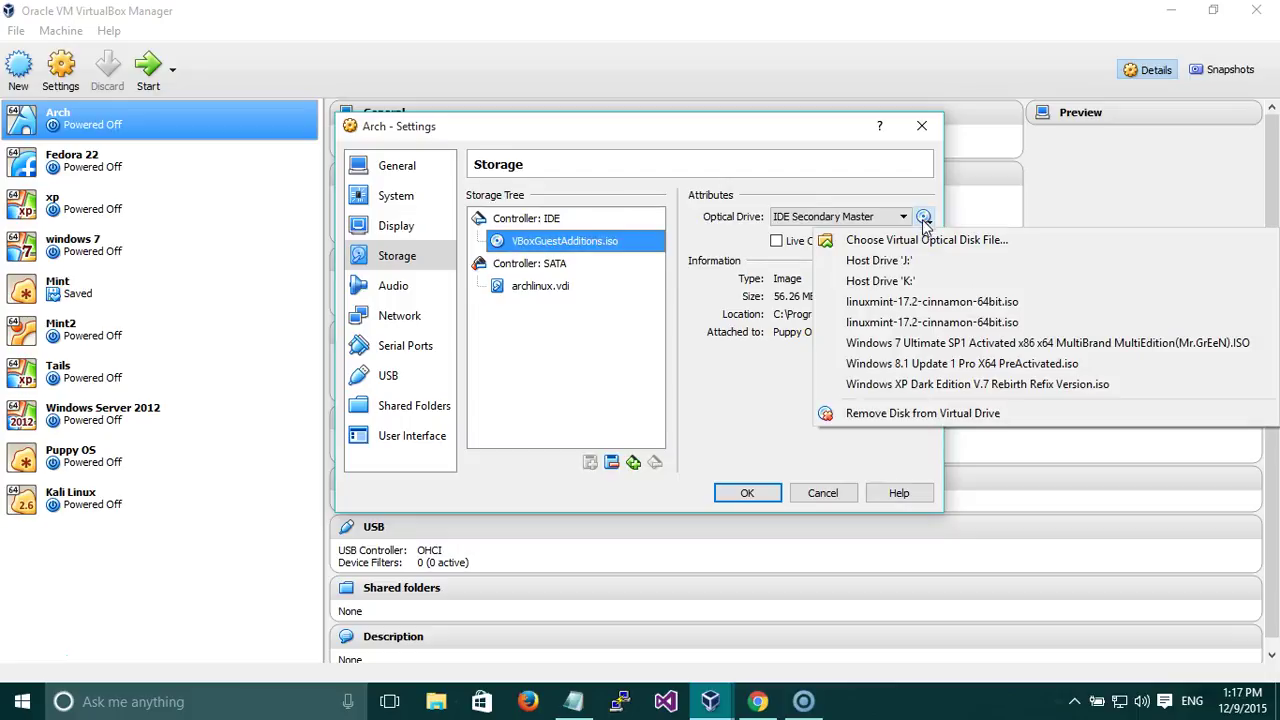
left_click(924, 218)
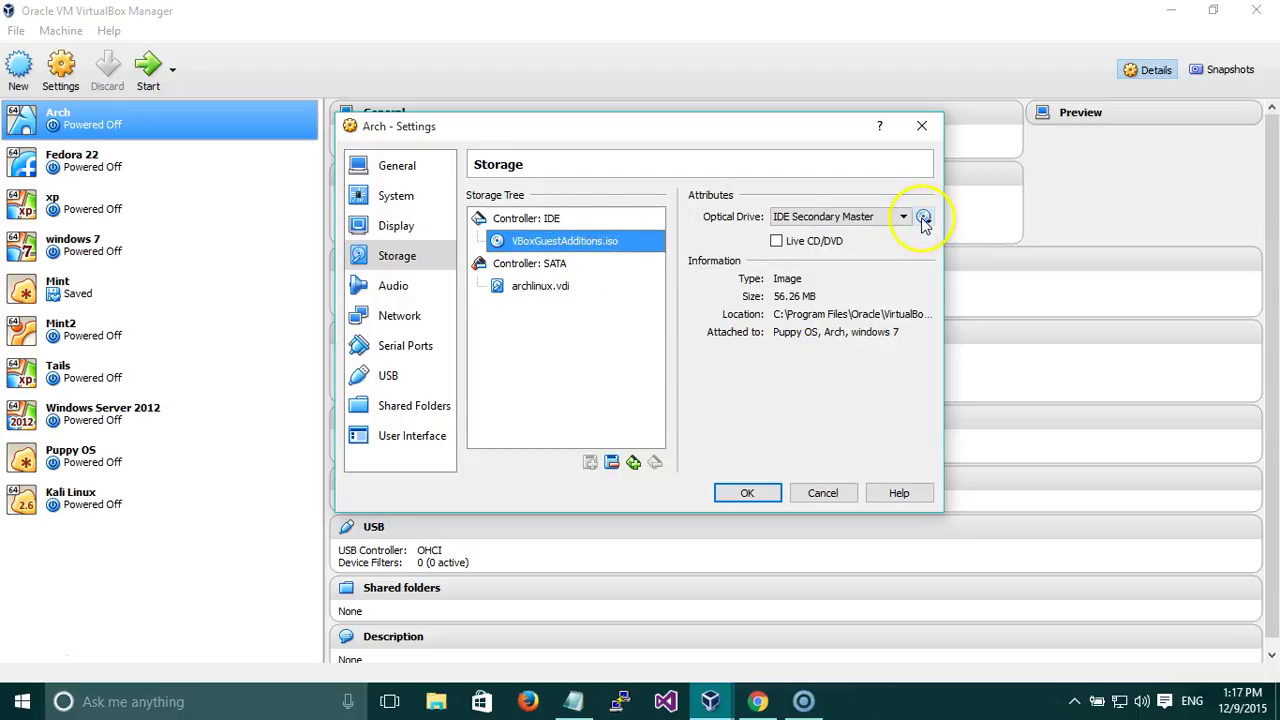
Try loading Windows 8.1 Update 1 Pro X64 PreActivated.iso into the IDE optical drive, and check the archlinux.vdi hard disk details.
left_click(924, 218)
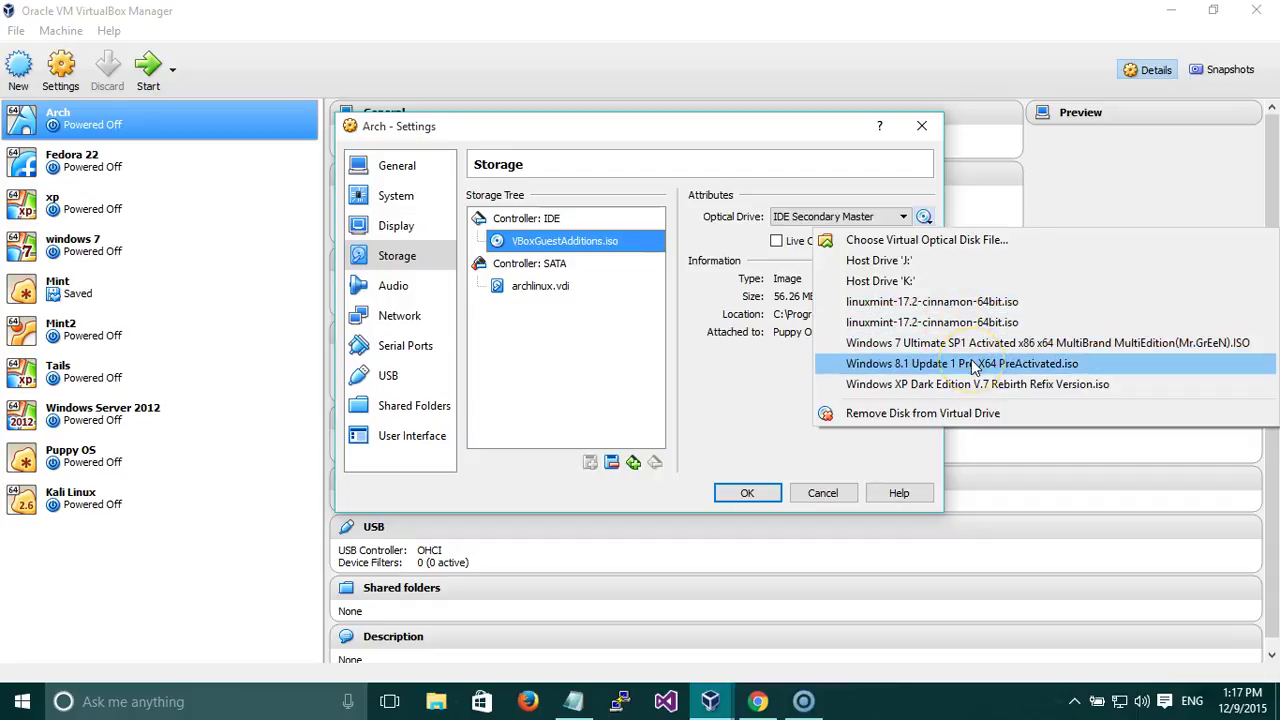
key("Escape")
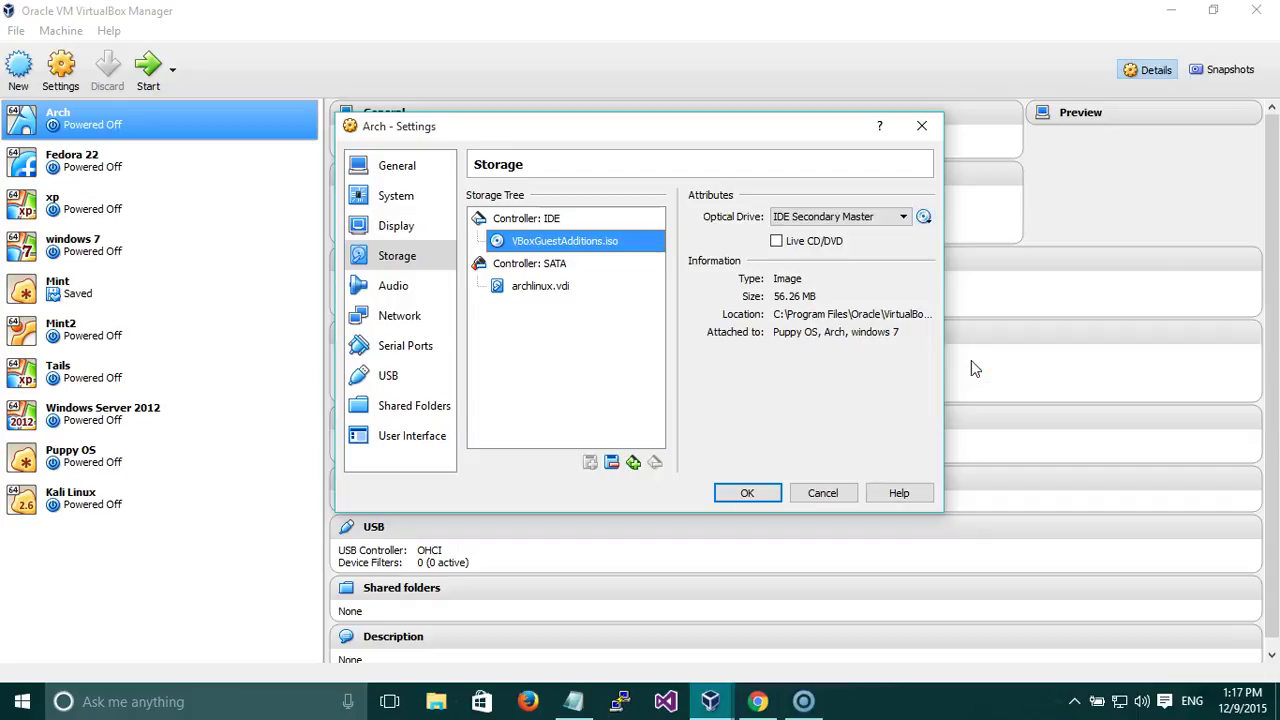
left_click(922, 217)
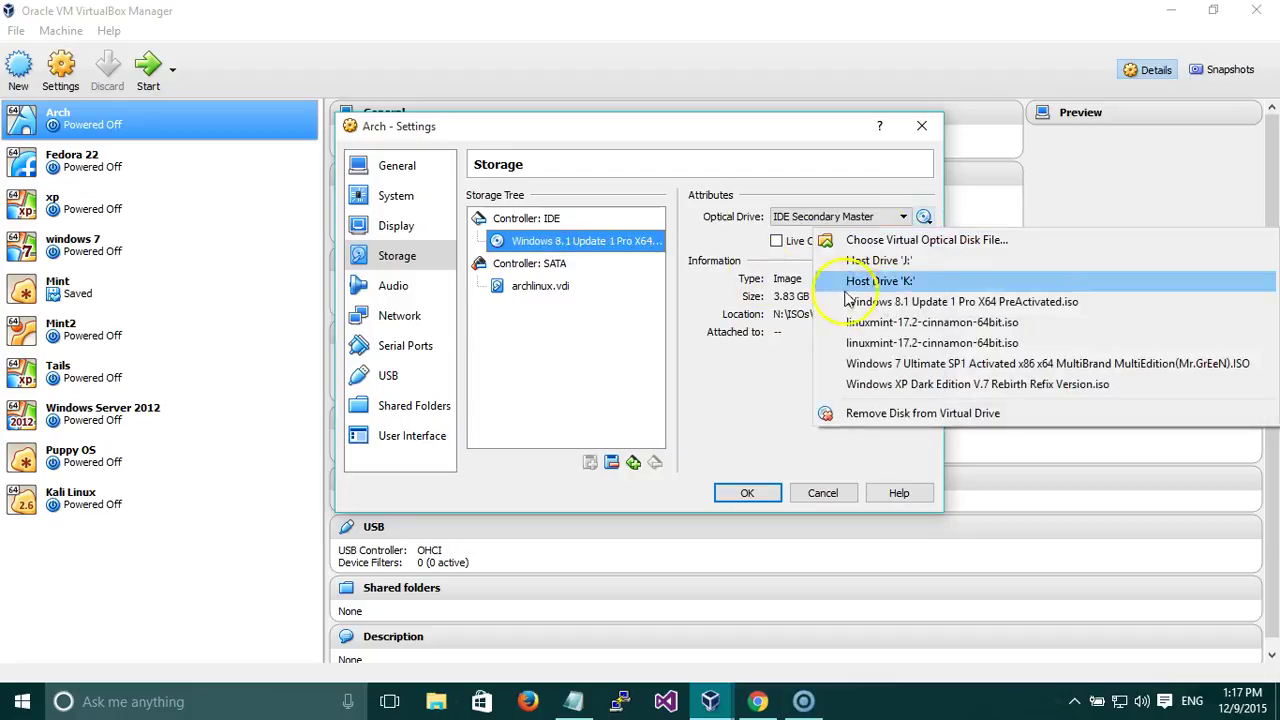
left_click(910, 313)
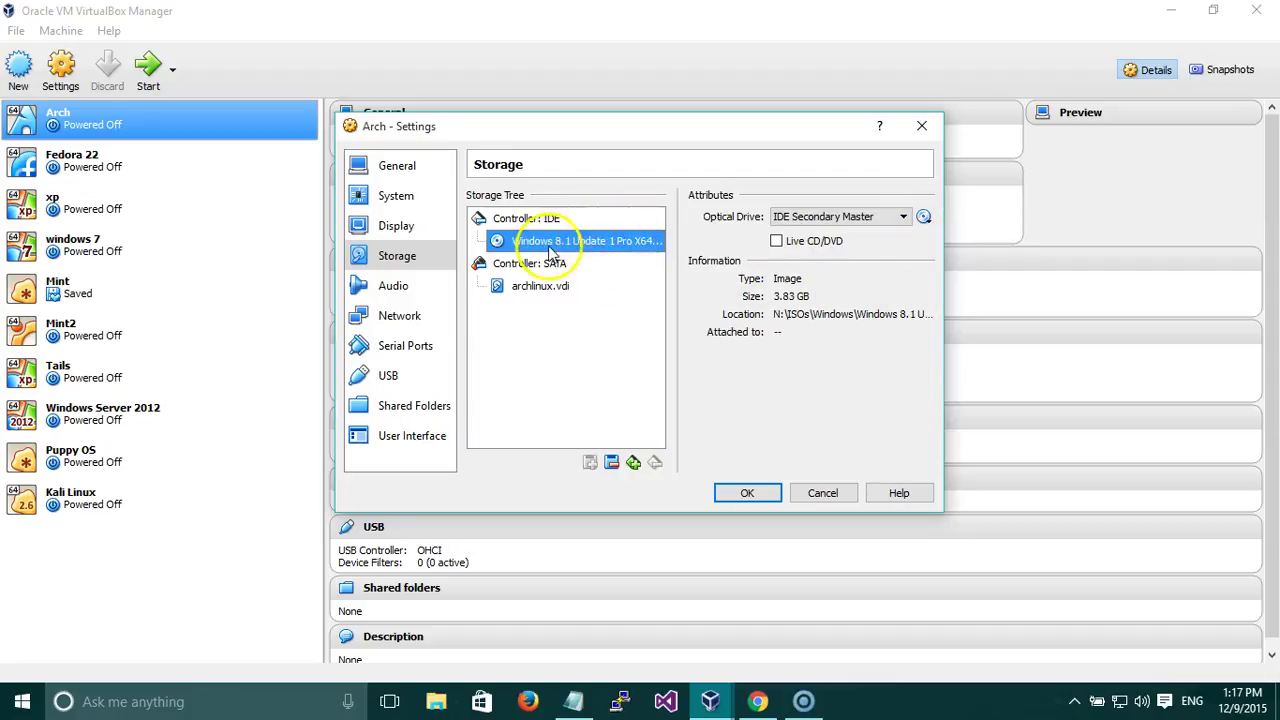
left_click(549, 286)
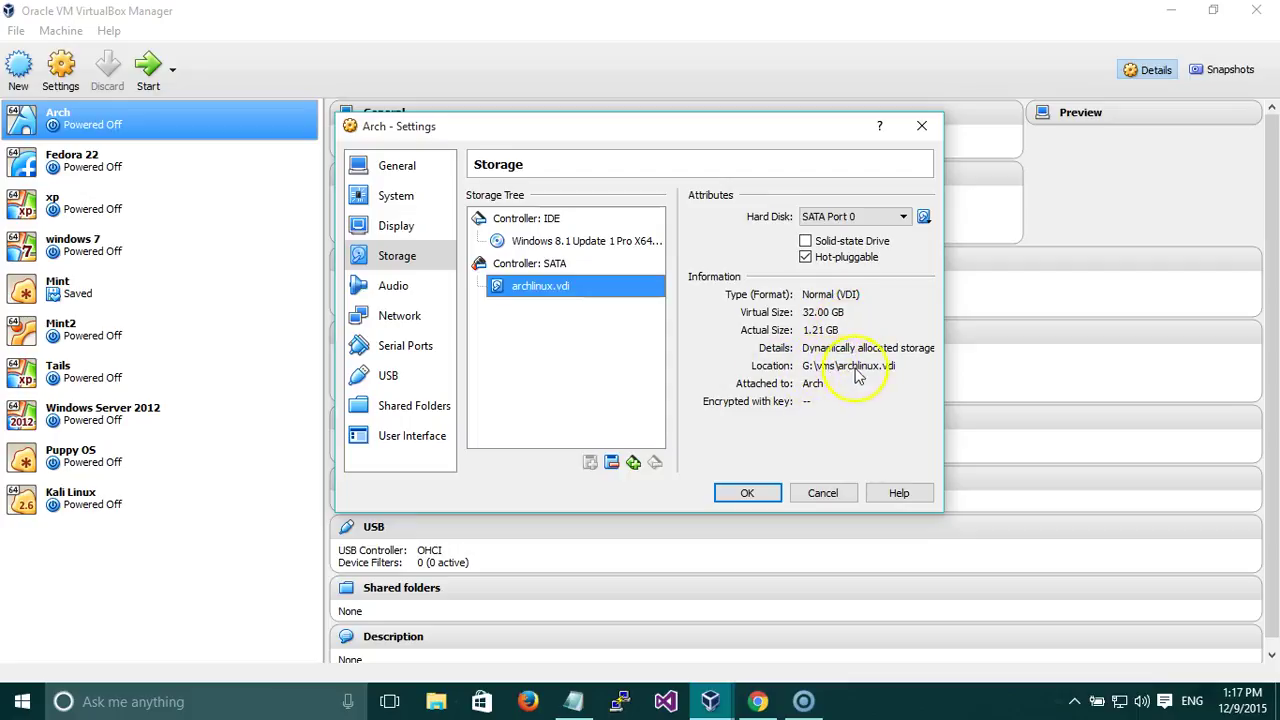
Check the audio settings, and try attaching network Adapter 1 to NAT before restoring Bridged Adapter.
left_click(420, 287)
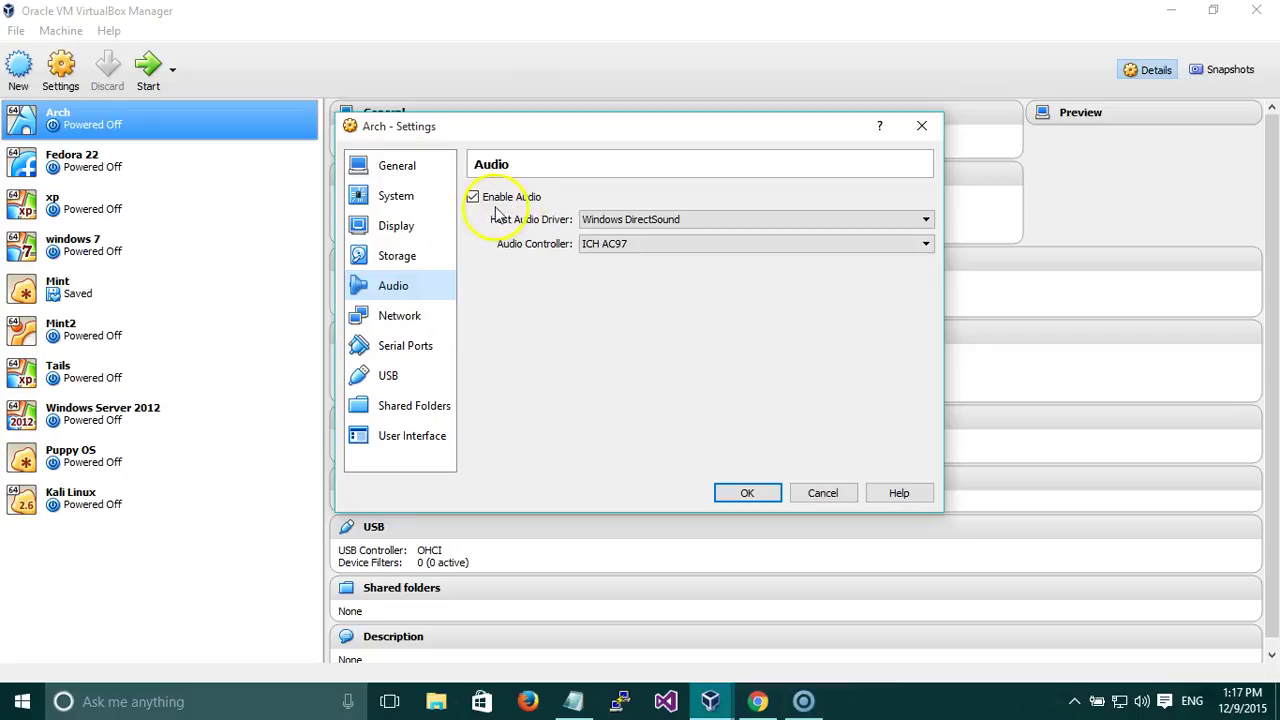
left_click(412, 318)
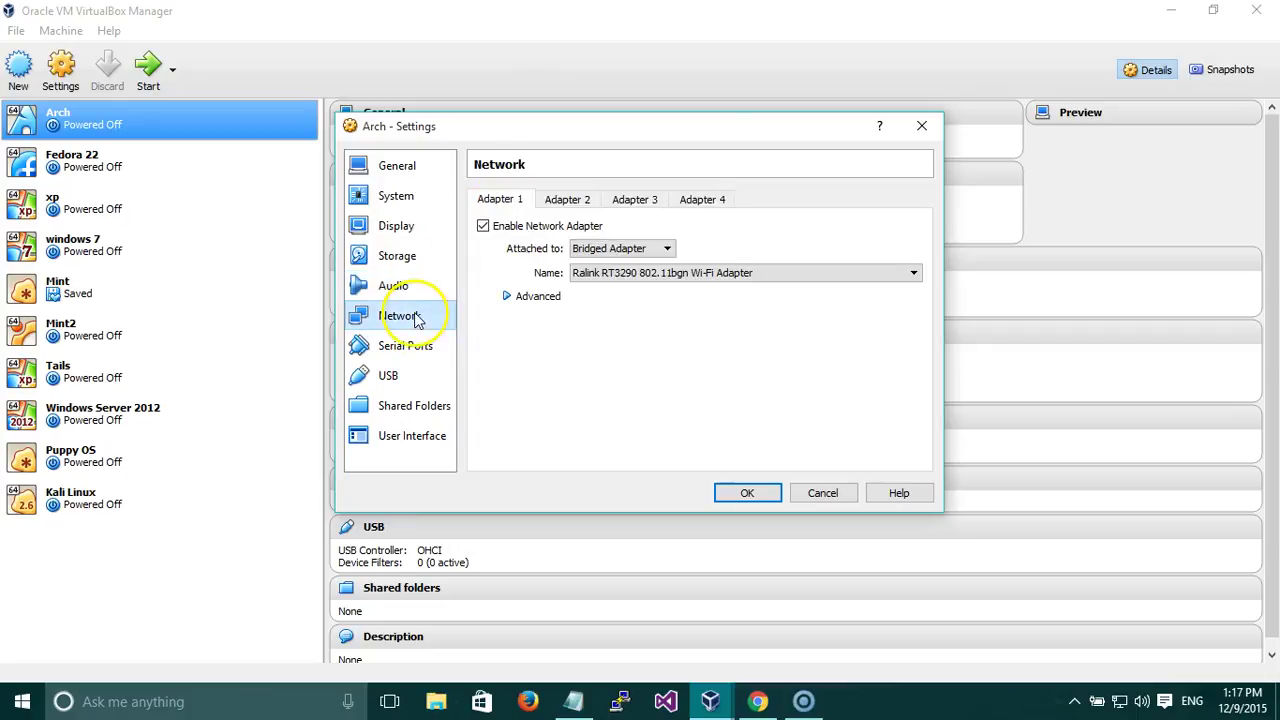
left_click(657, 250)
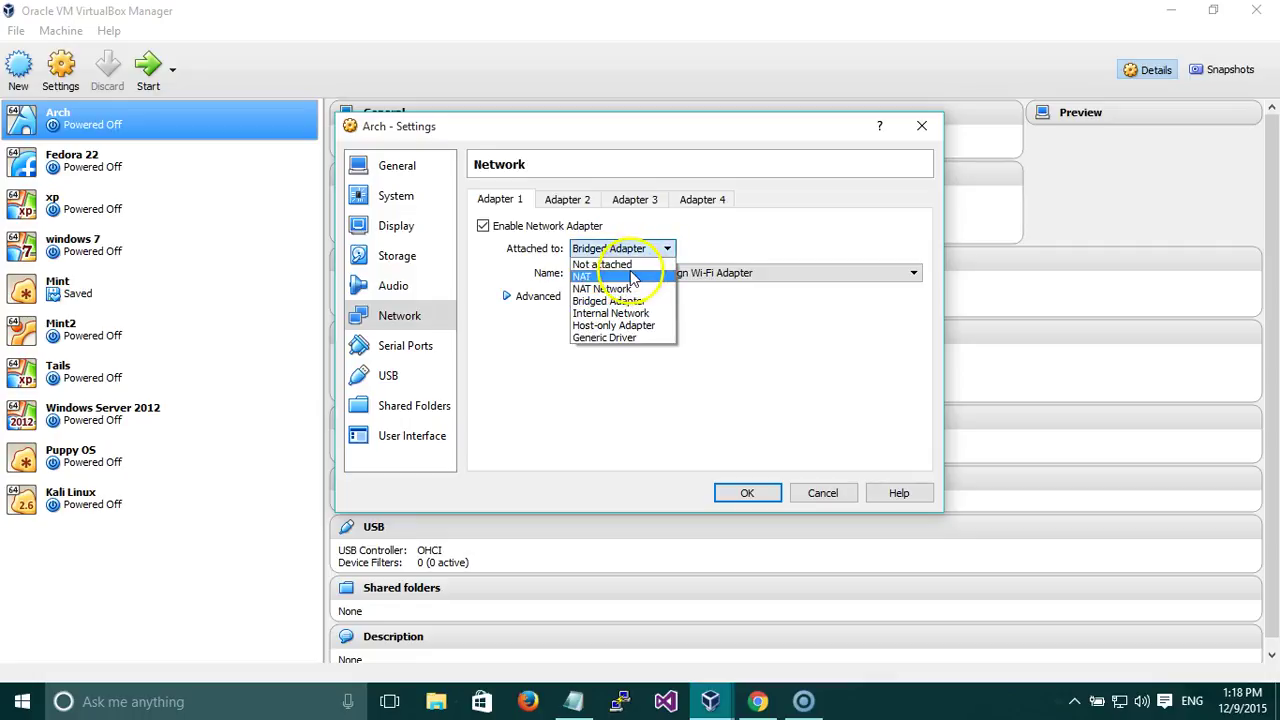
left_click(632, 277)
left_click(636, 250)
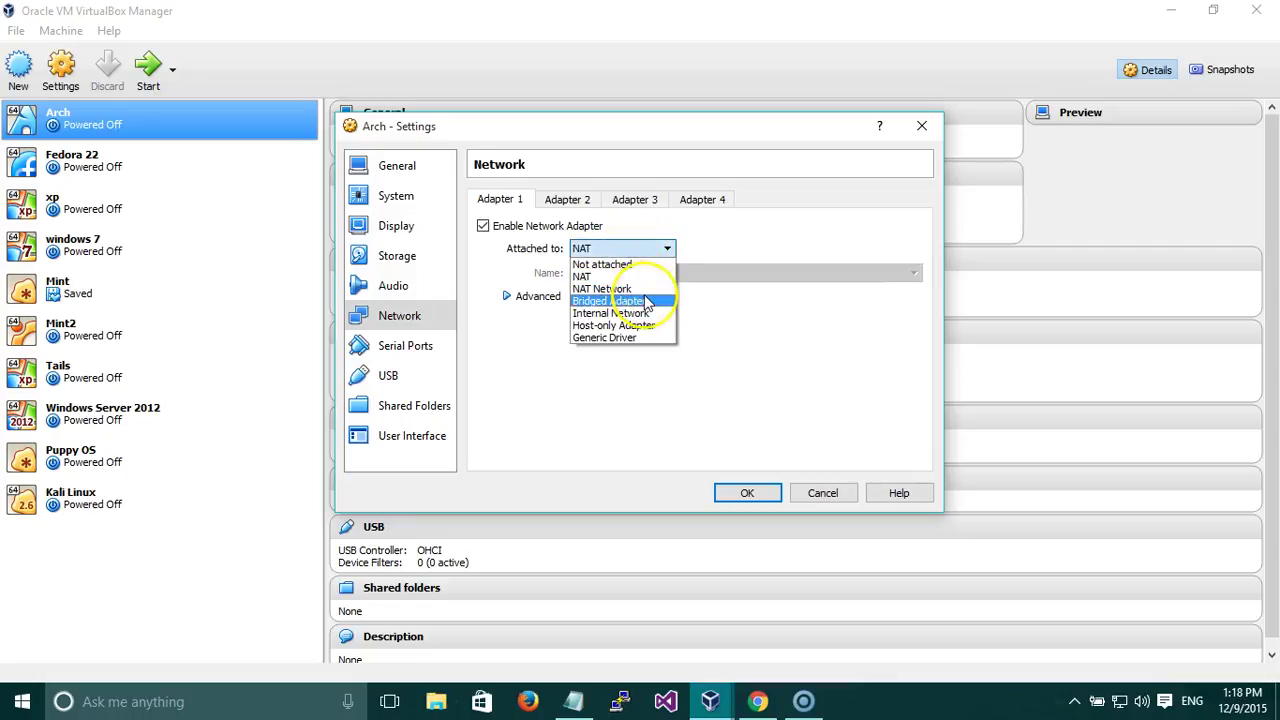
left_click(647, 302)
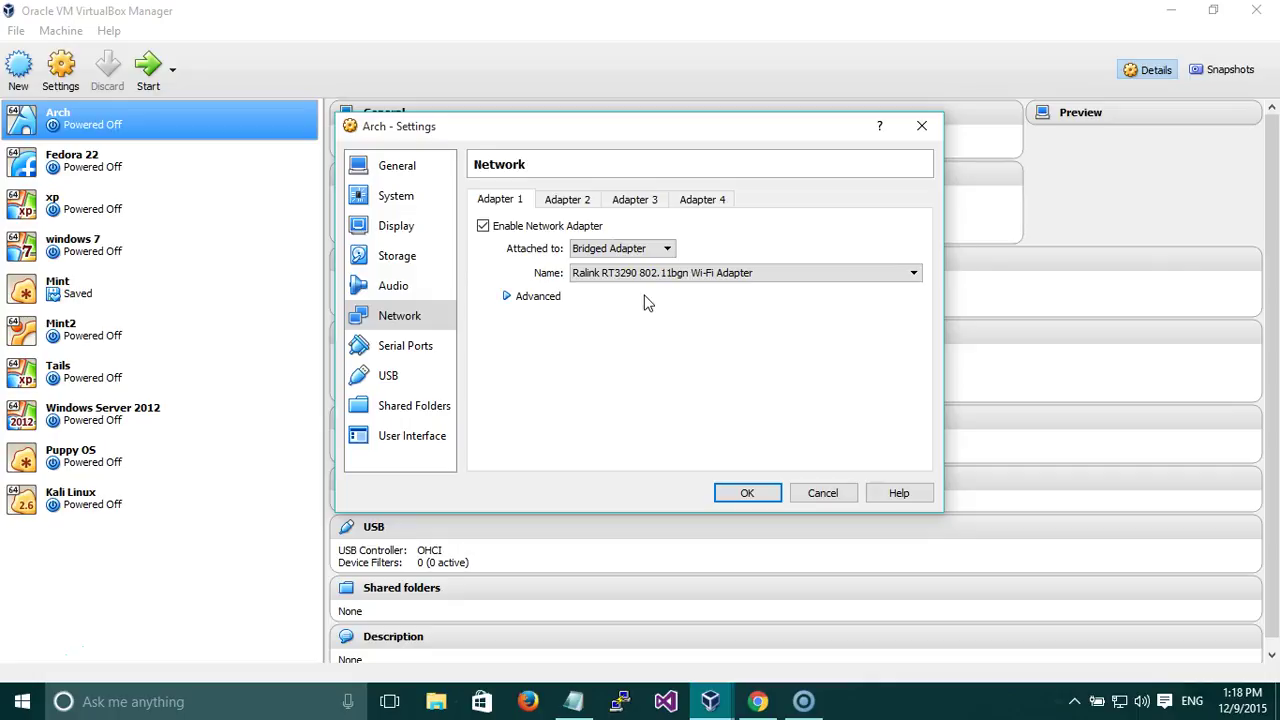
Try the USB 3.0 (xHCI) controller, check the invalid settings notice, and restore the USB 1.1 (OHCI) controller.
left_click(420, 345)
left_click(420, 376)
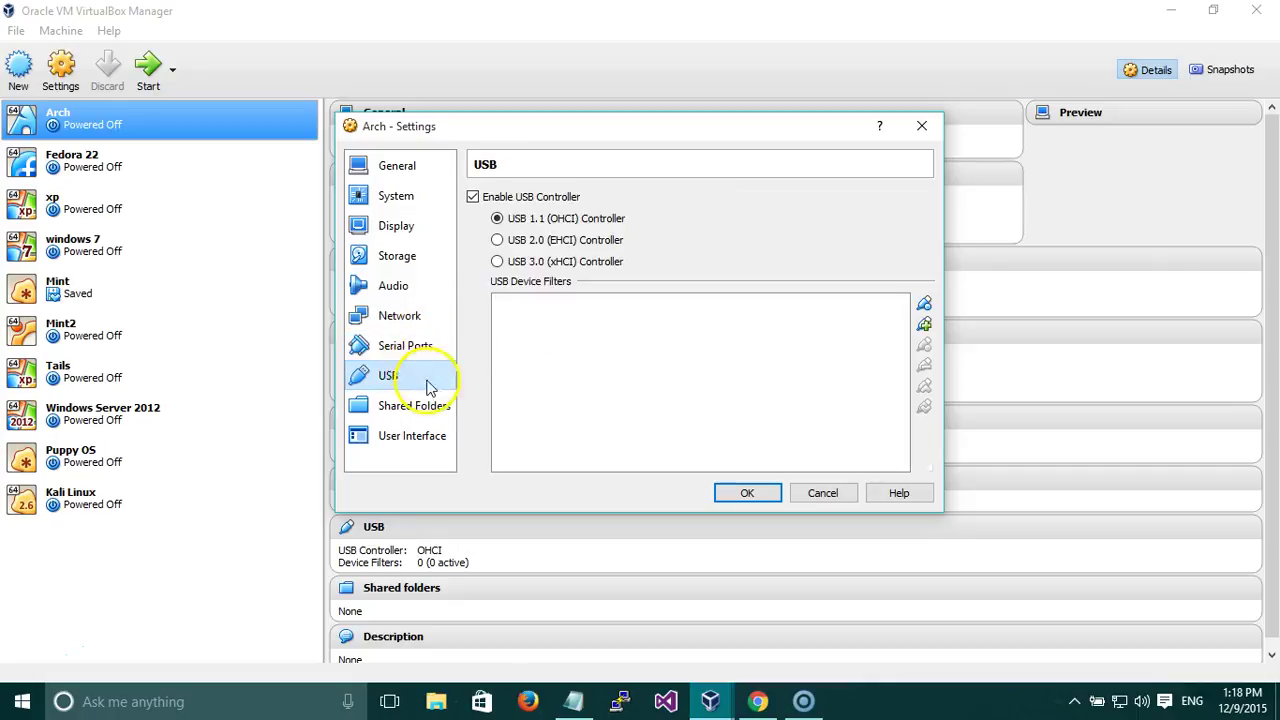
left_click(527, 245)
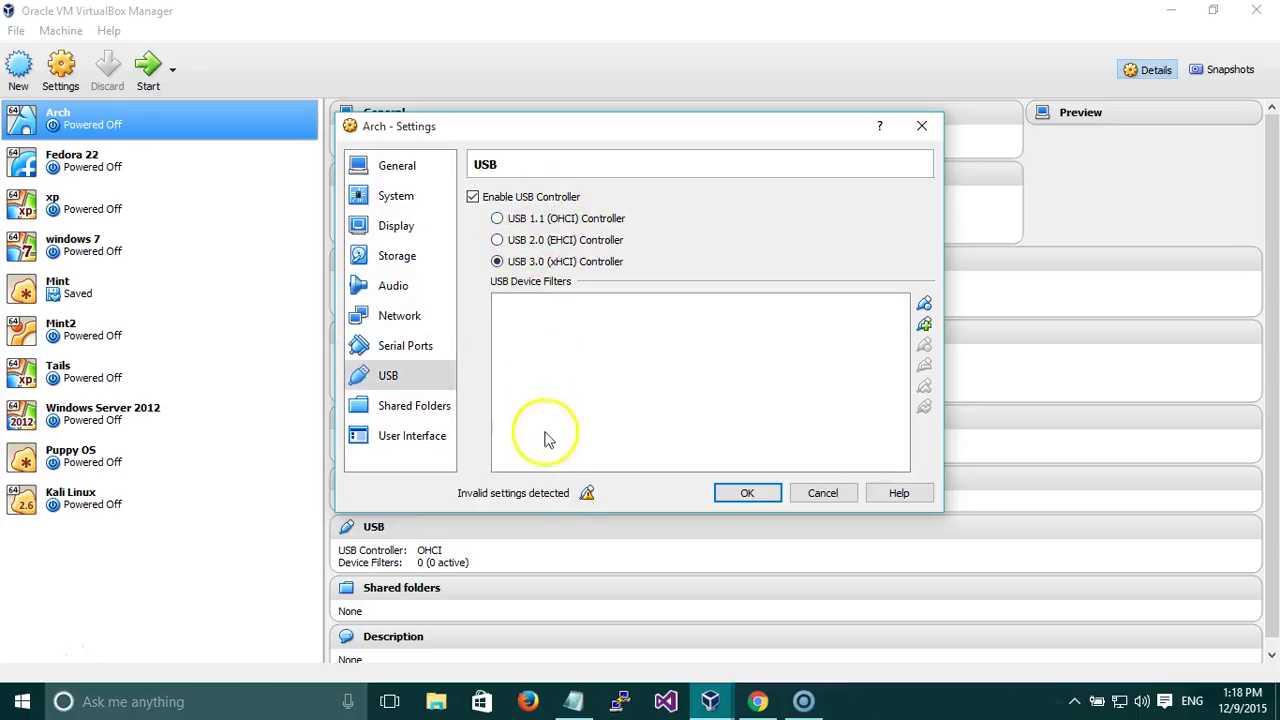
mouse_move(587, 494)
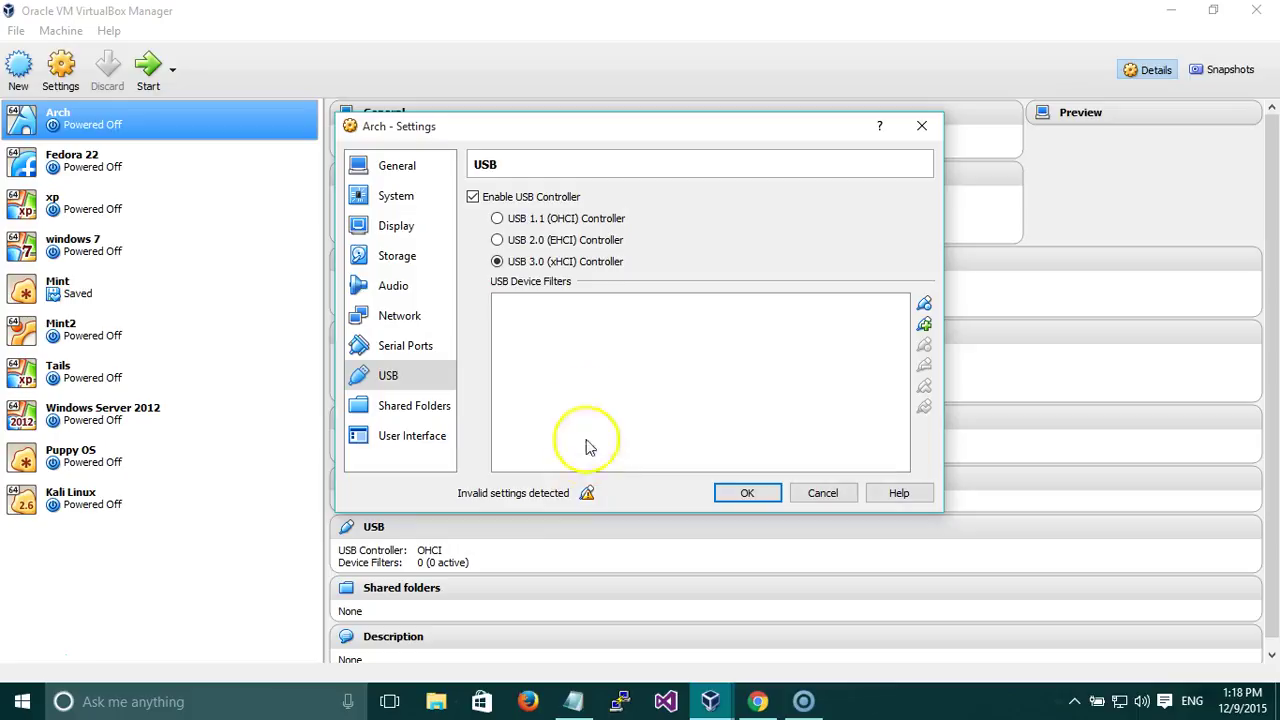
left_click(497, 219)
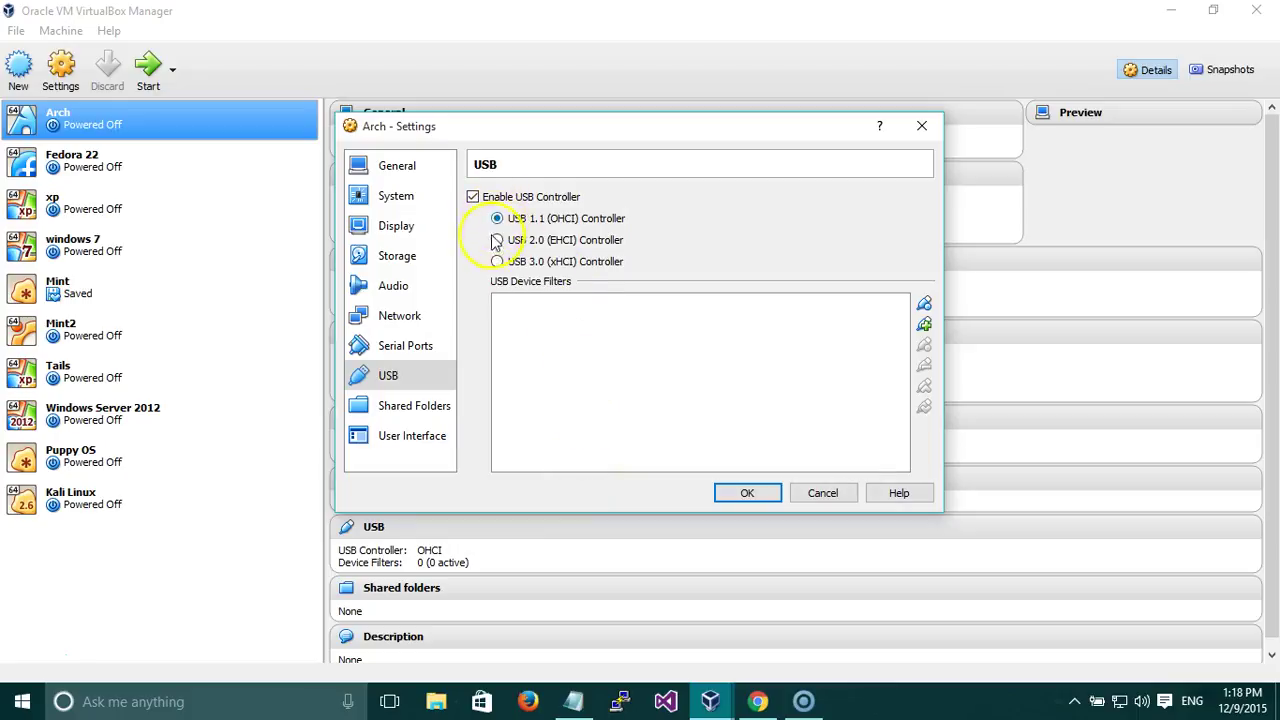
Examine the folder path options for adding a shared folder, and cancel without adding a share.
left_click(437, 418)
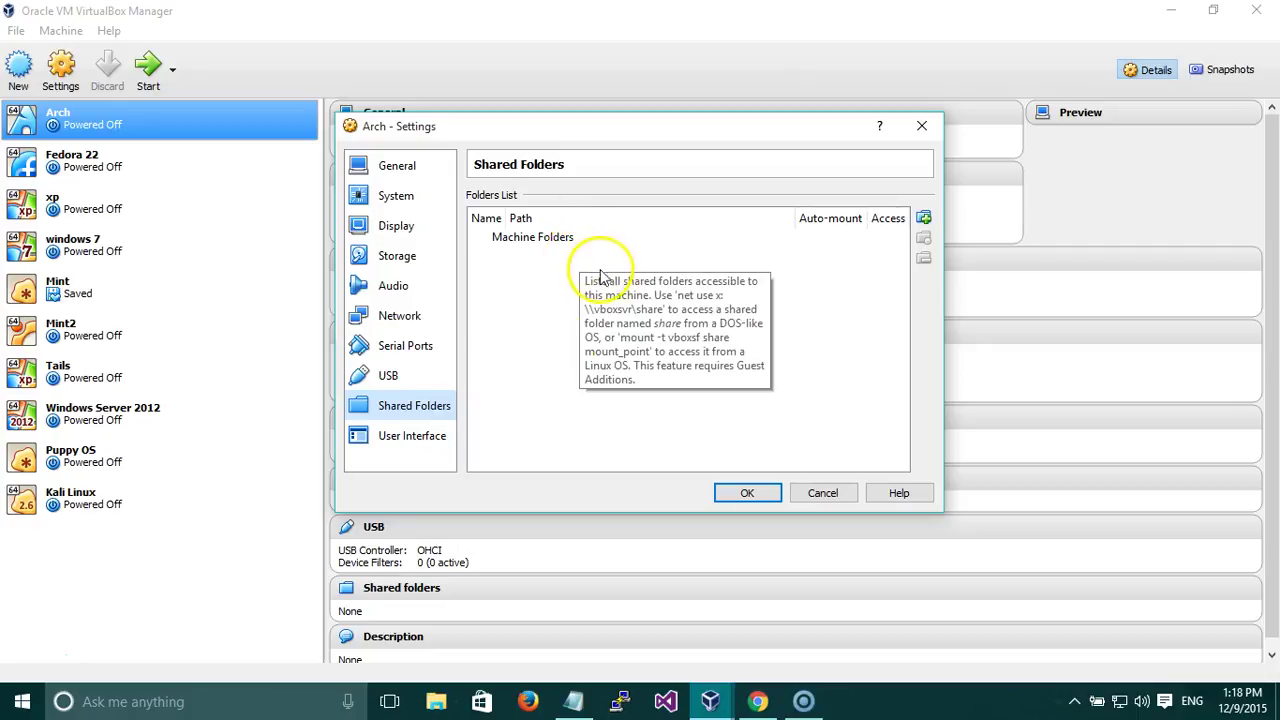
left_click(923, 218)
left_click(758, 259)
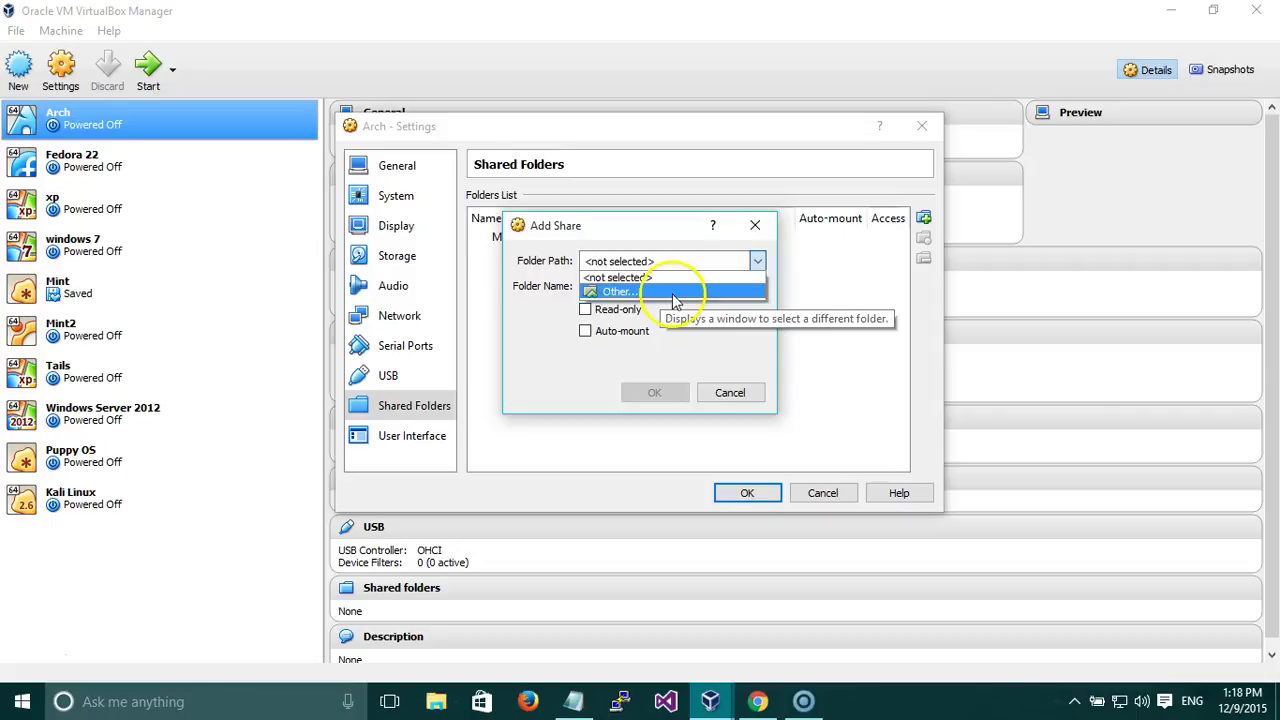
left_click(724, 396)
left_click(726, 395)
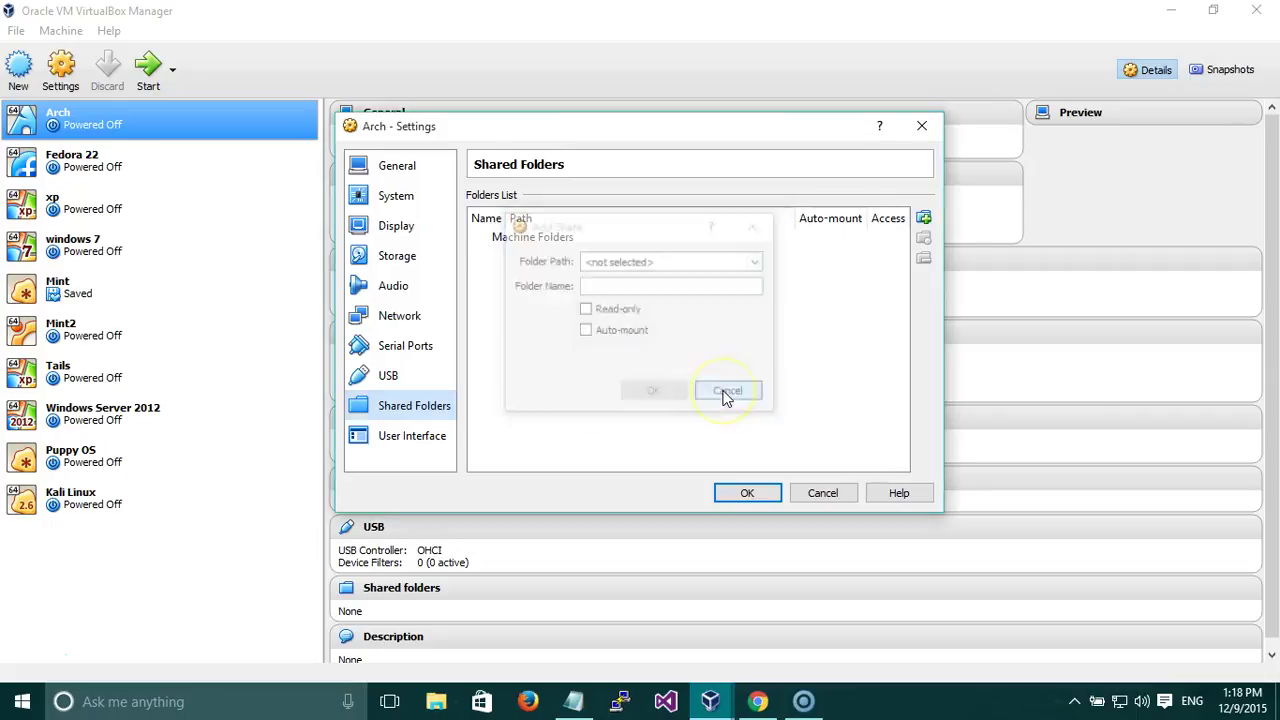
Try turning off the mini toolbar in full-screen/seamless mode in the User Interface category, and discard the Arch settings changes.
left_click(425, 435)
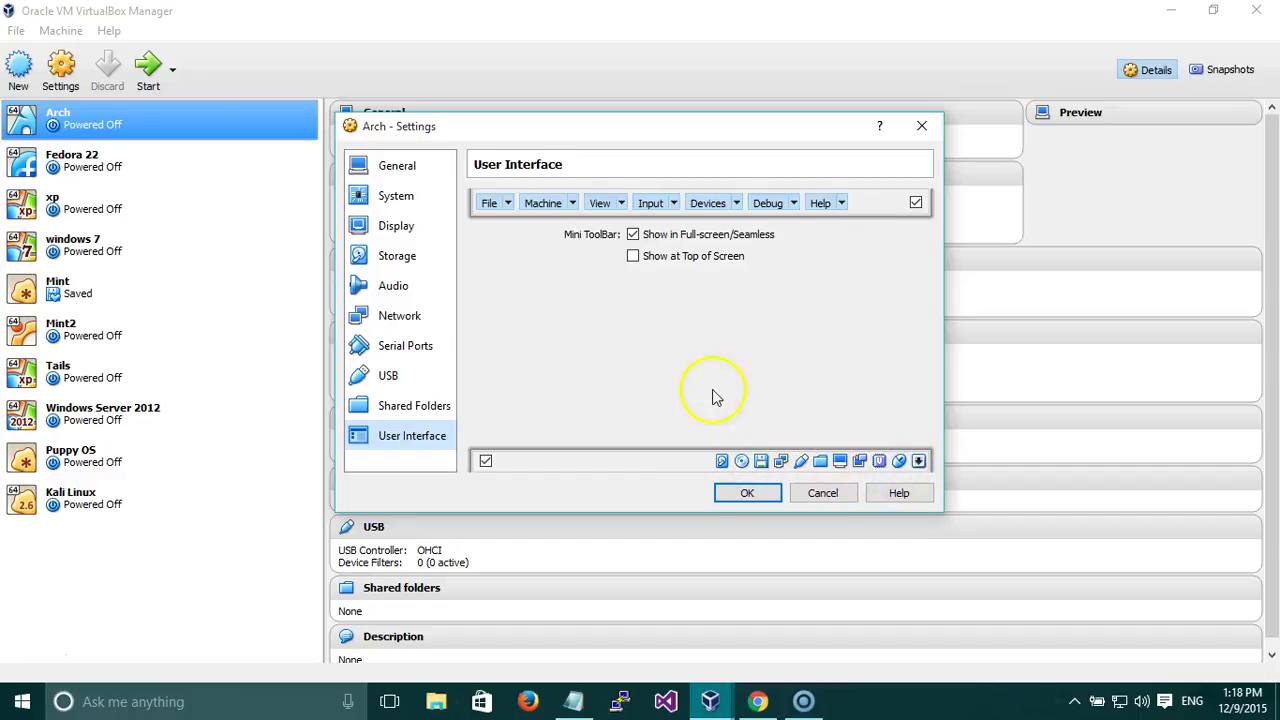
left_click(633, 234)
left_click(823, 494)
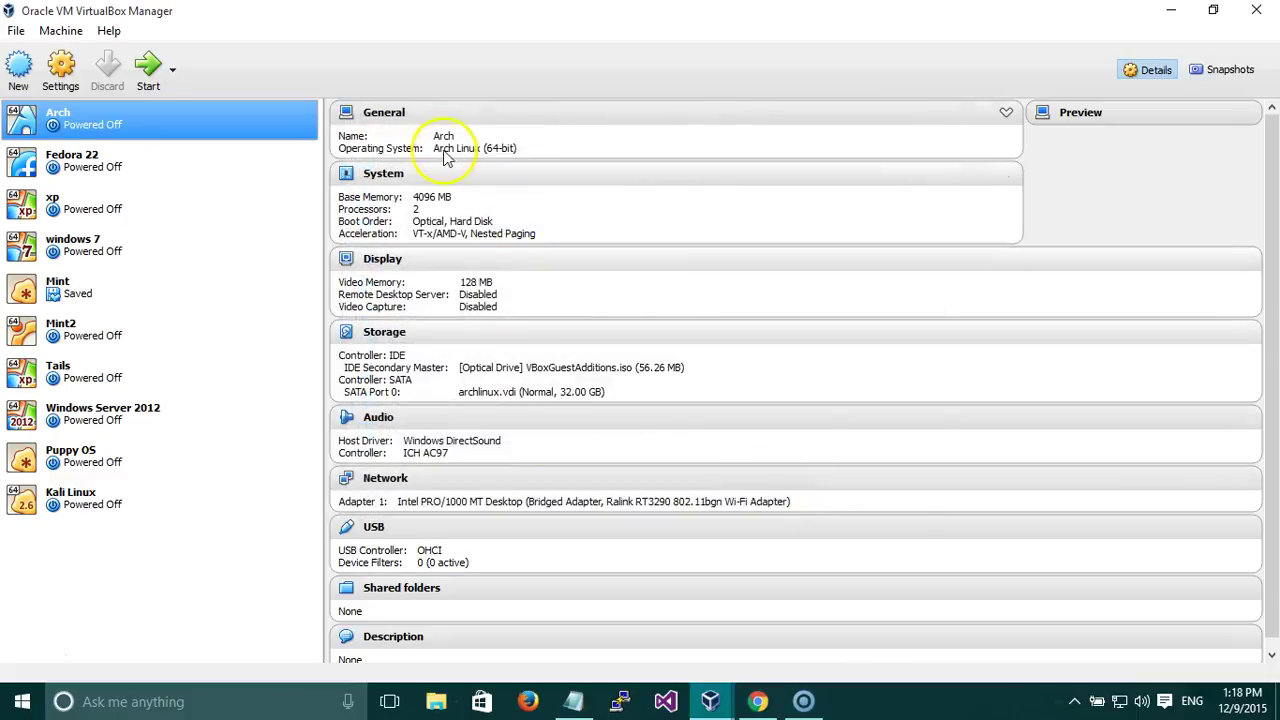
Reopen and close the Arch machine's settings, and review the machine's details overview.
left_click(72, 80)
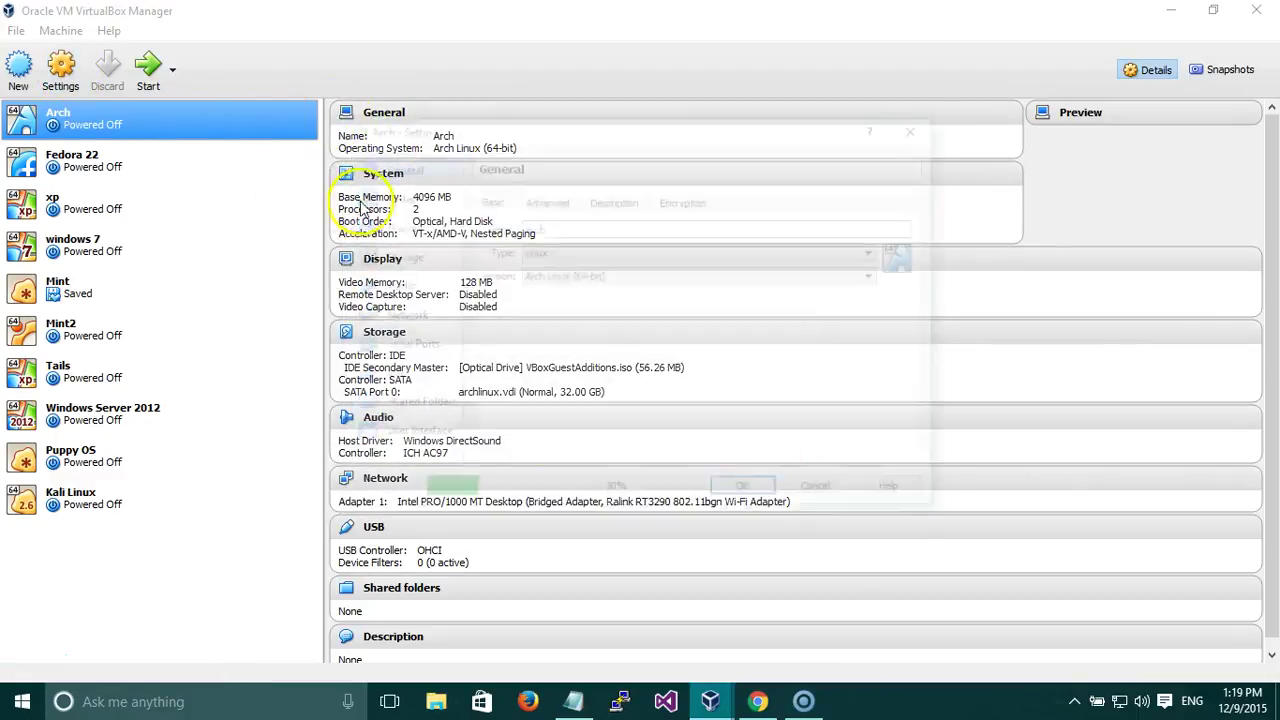
key("Escape")
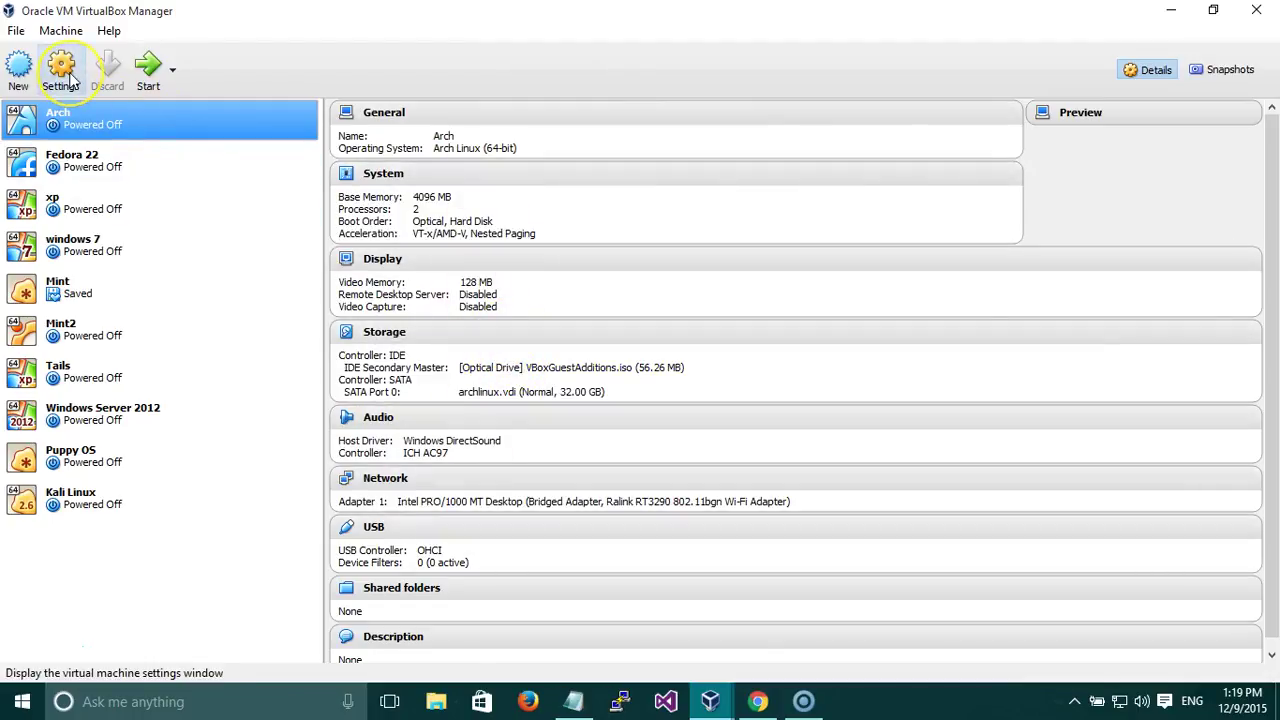
left_click(72, 80)
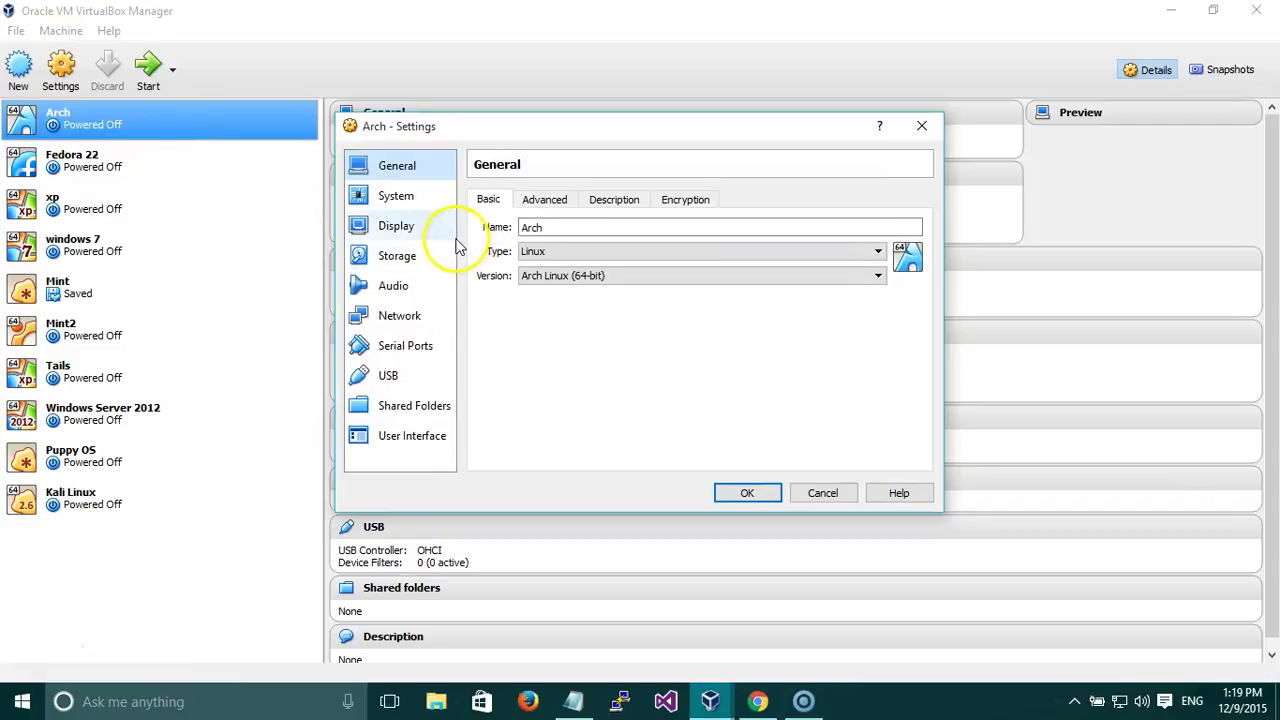
key("Return")
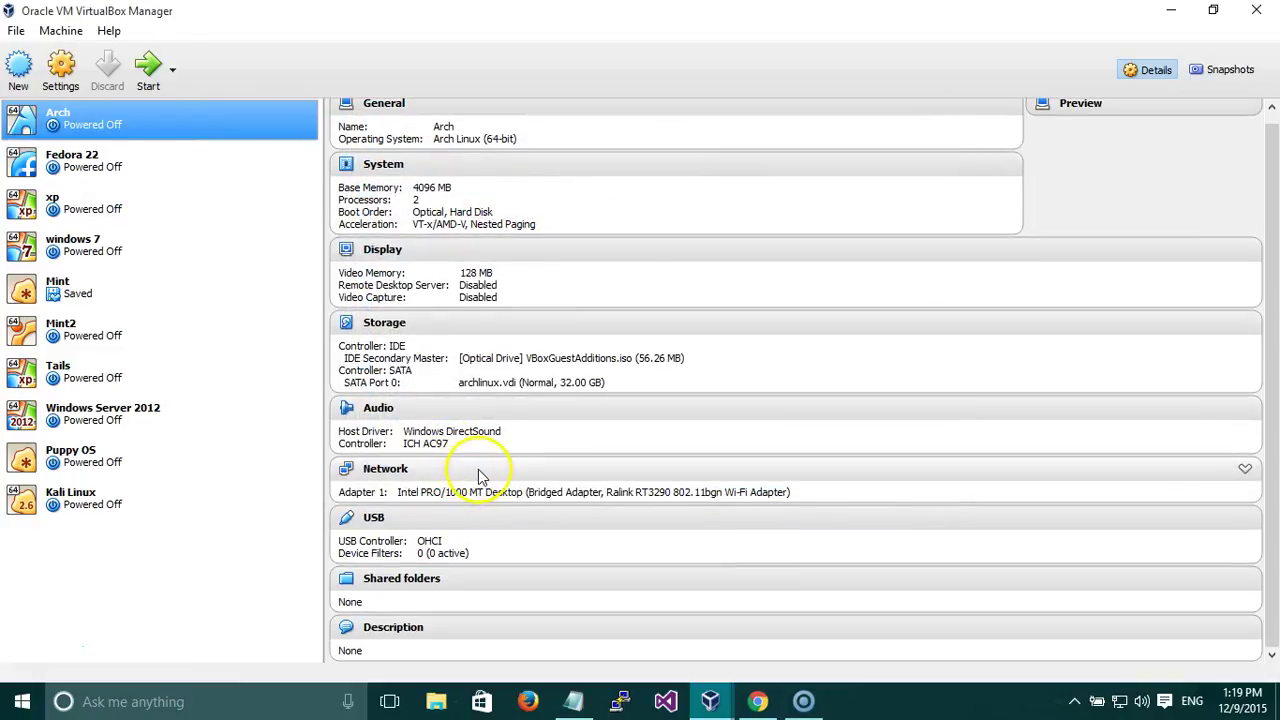
scroll(560, 450, "up", 1)
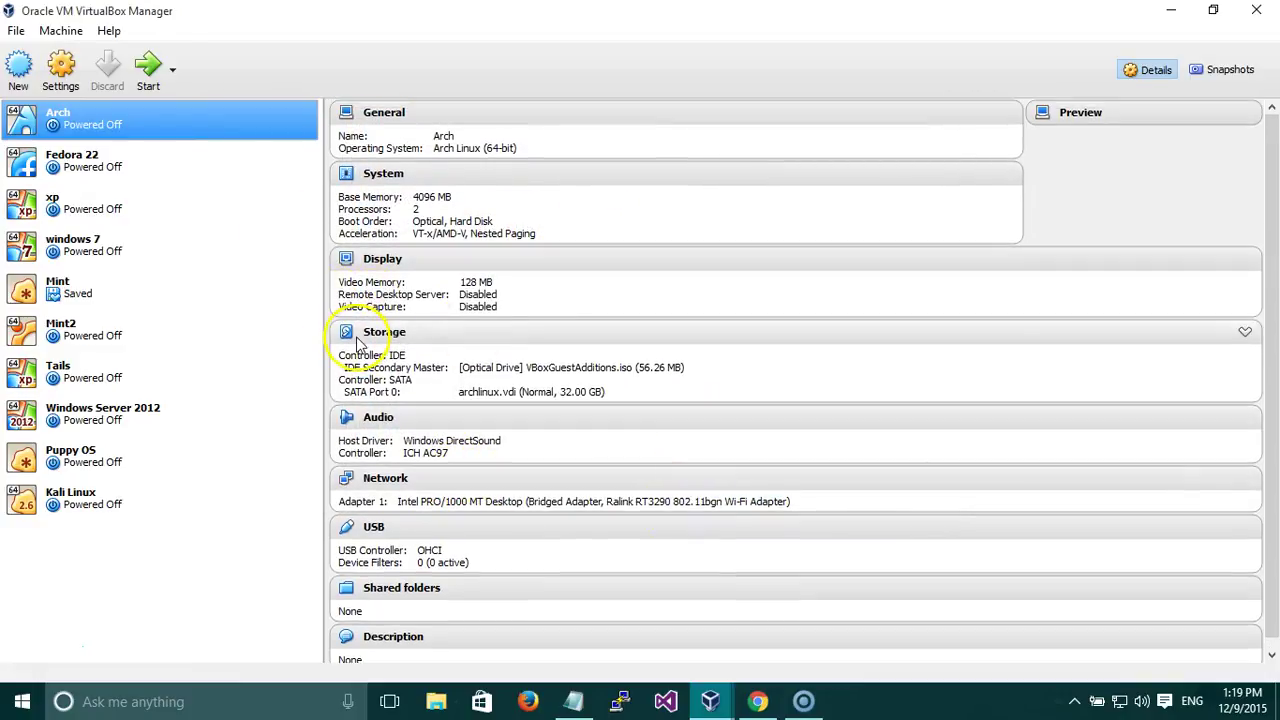